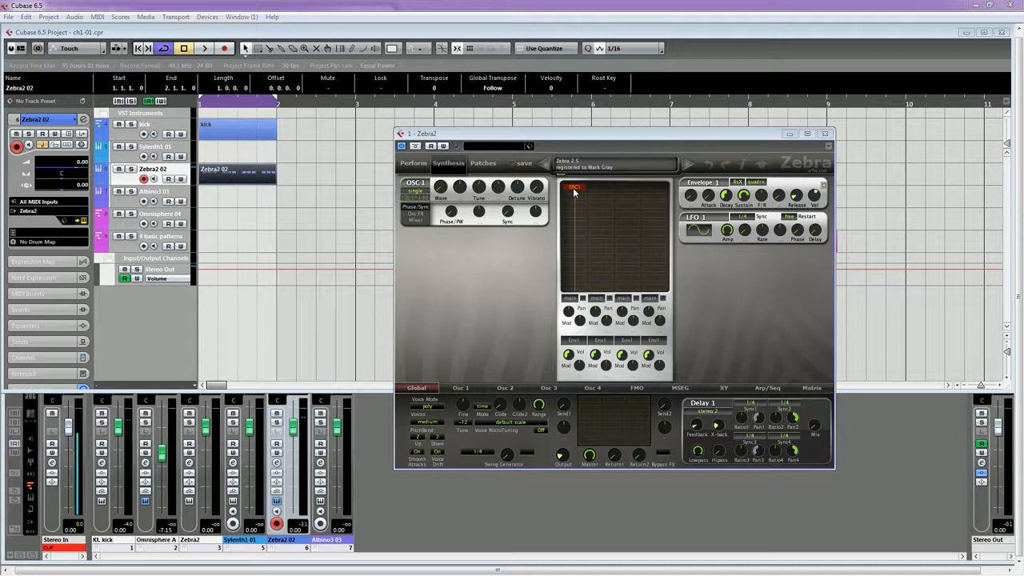
# Remove OSC1 from the module grid and add an OSC1 again in the first lane
pyautogui.doubleClick(579, 190)
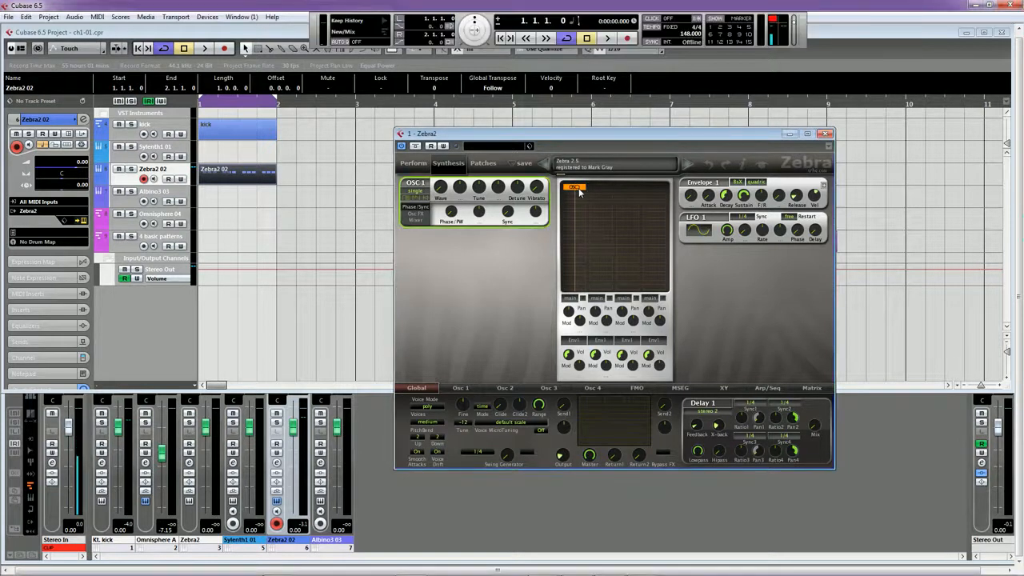
pyautogui.rightClick(581, 196)
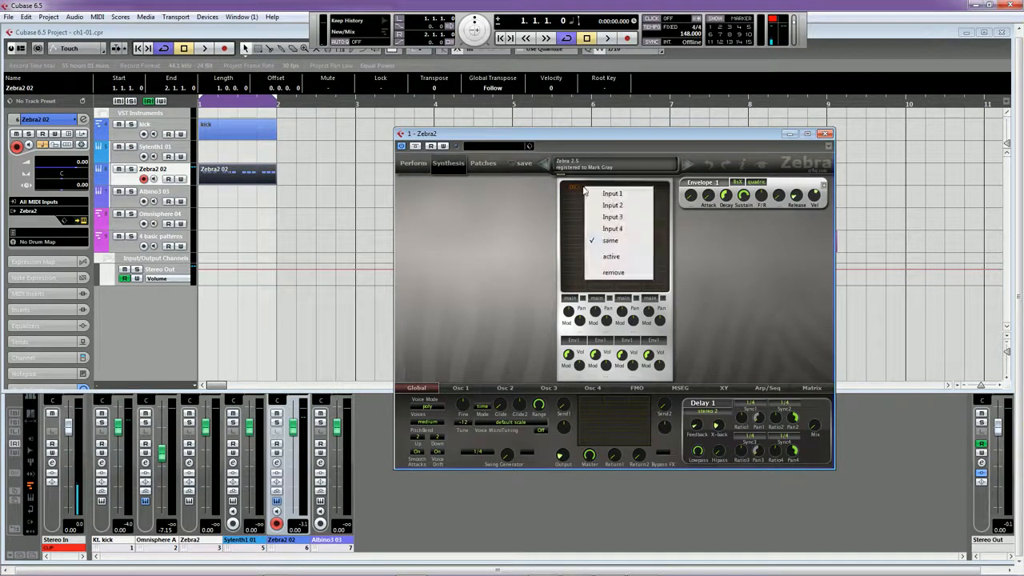
pyautogui.click(622, 273)
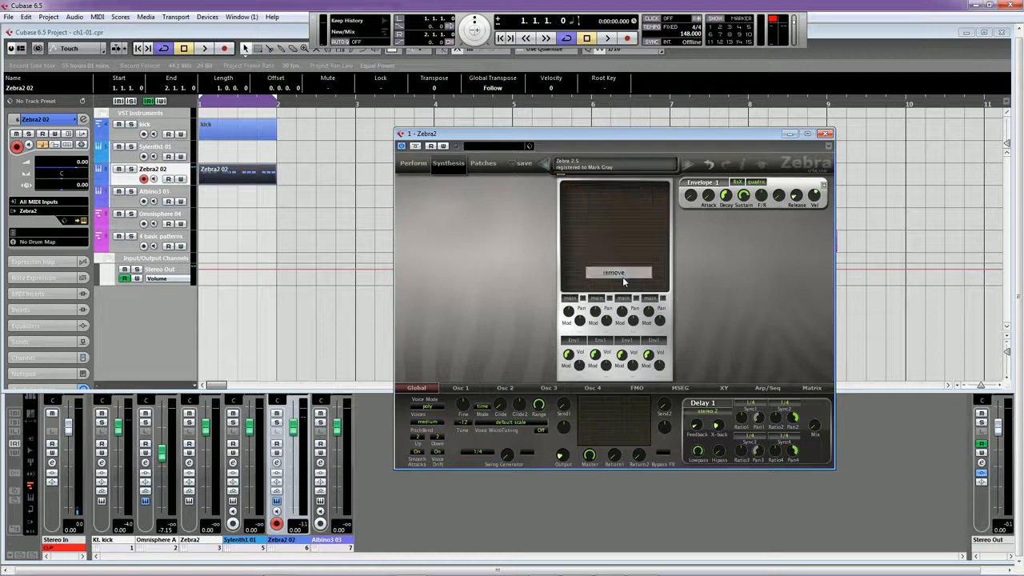
pyautogui.rightClick(569, 184)
pyautogui.click(594, 192)
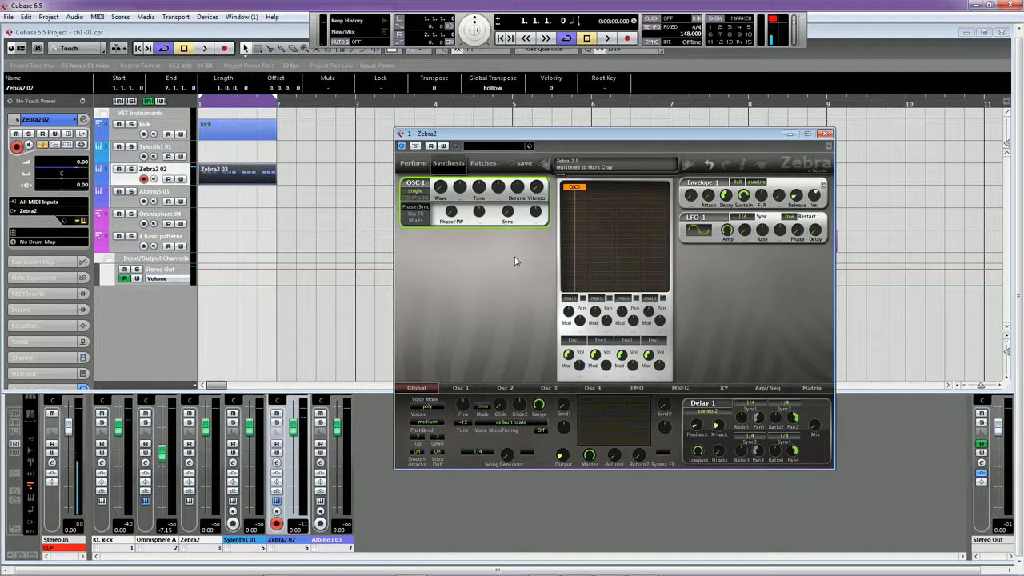
# Play back the looped bar to audition the single-wave OSC1 sound with the kick
pyautogui.press('space')
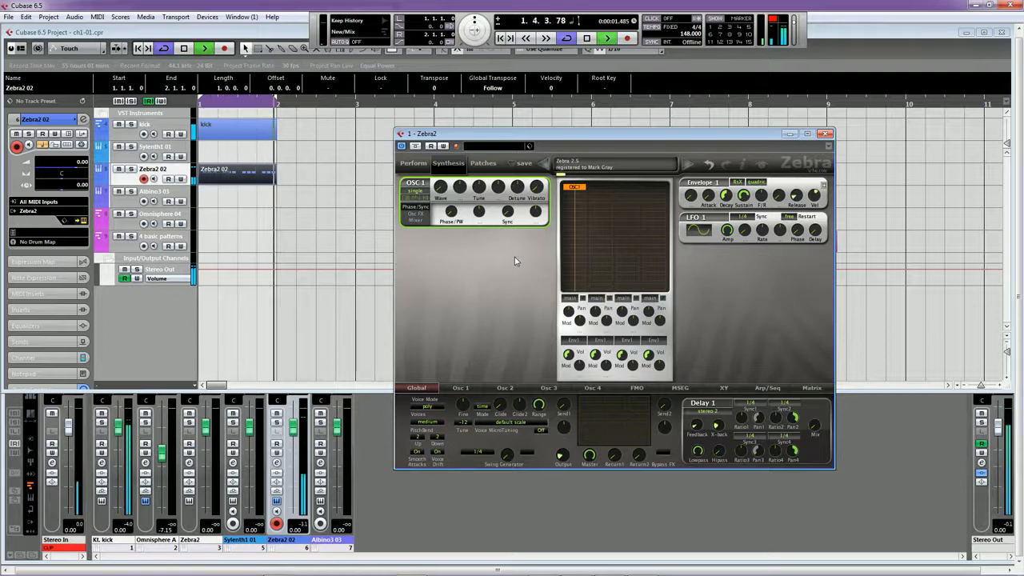
pyautogui.press('space')
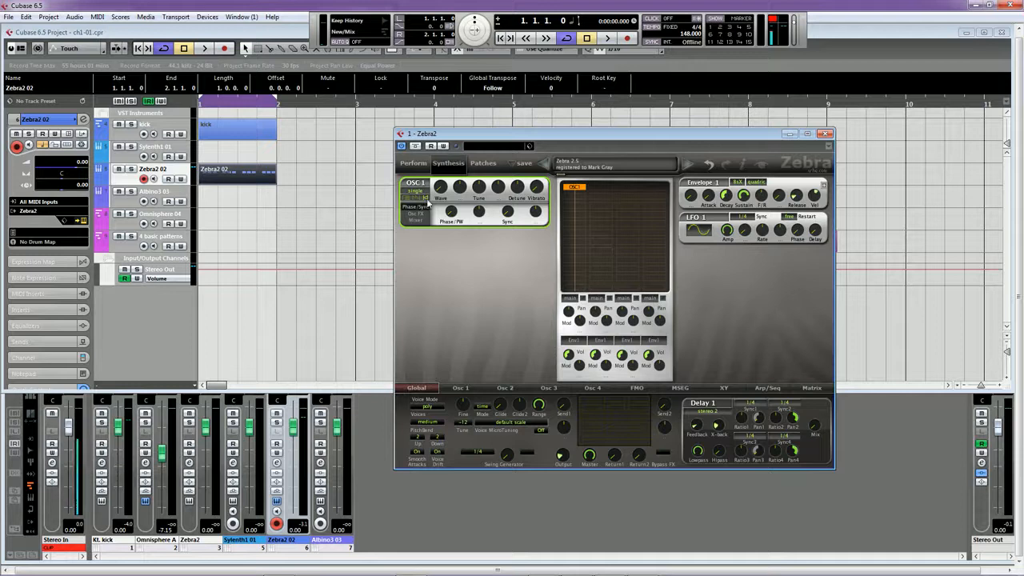
pyautogui.press('space')
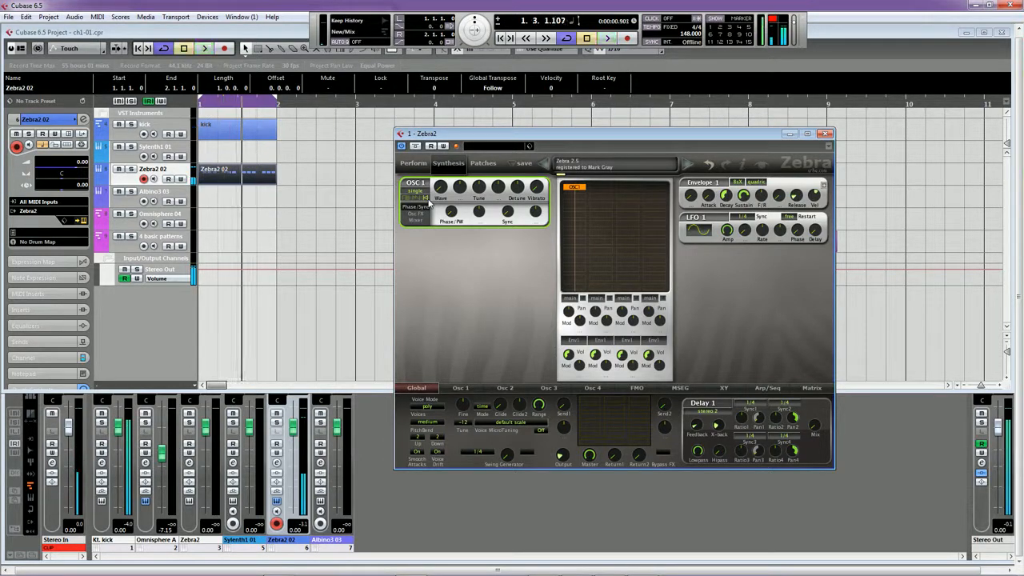
pyautogui.press('space')
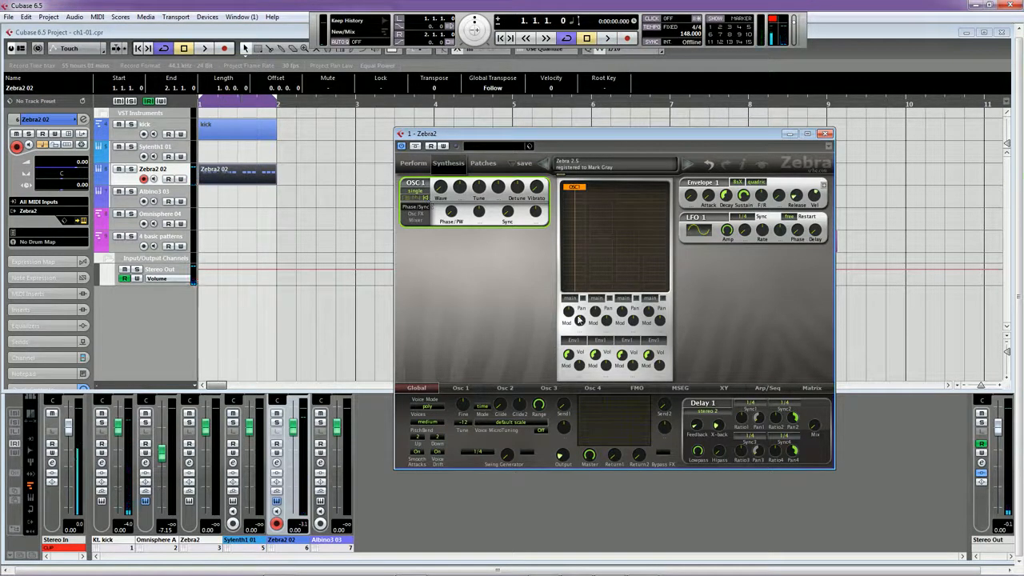
# Try another global Output level, reset it to 100, and audition the loop
pyautogui.moveTo(563, 457); pyautogui.dragTo(564, 445)
pyautogui.doubleClick(563, 456)
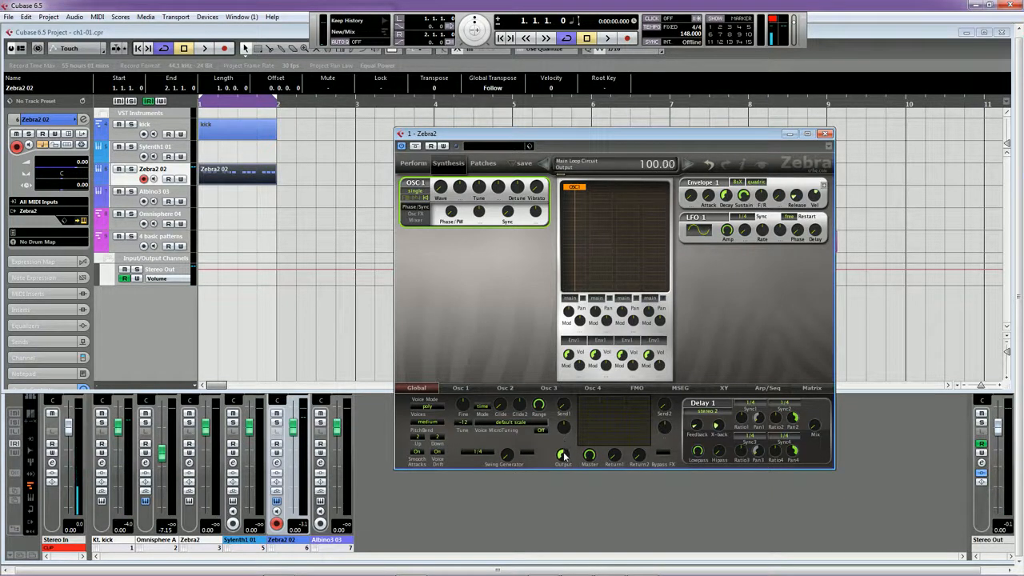
pyautogui.press('space')
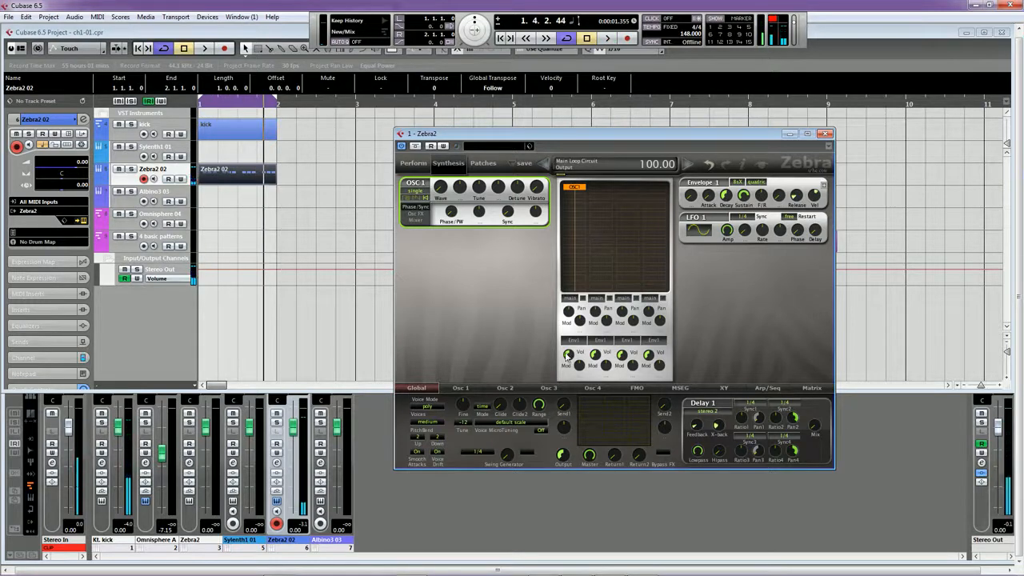
# Add OSC2 below OSC1 in the first lane and set its voice mode to quad
pyautogui.click(572, 190)
pyautogui.click(595, 202)
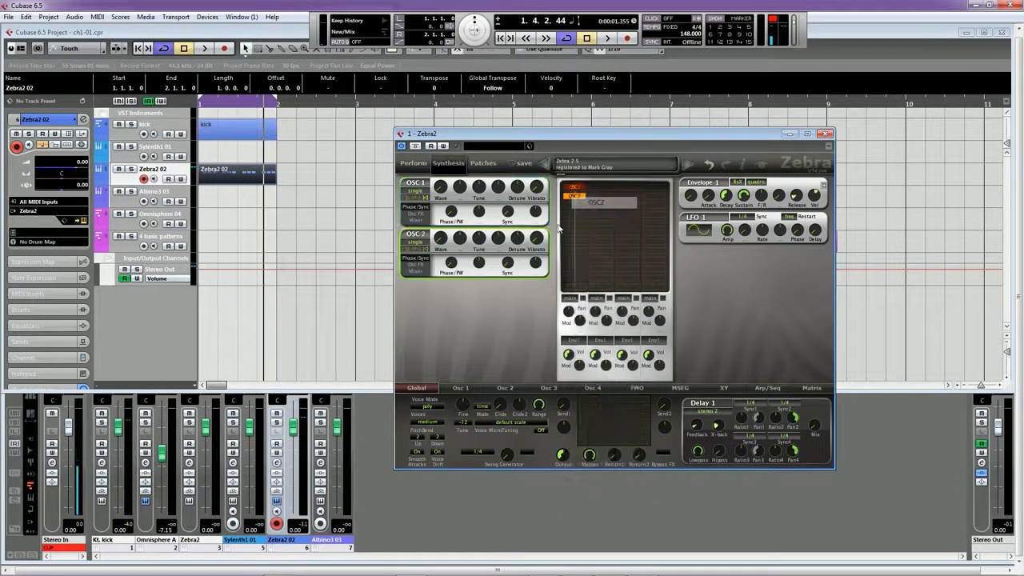
pyautogui.click(432, 246)
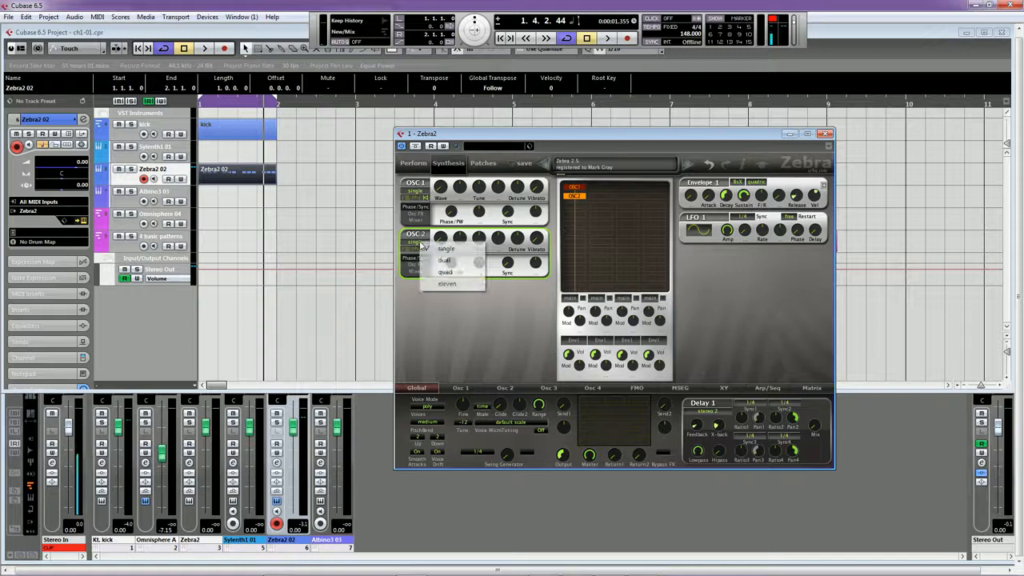
pyautogui.click(445, 273)
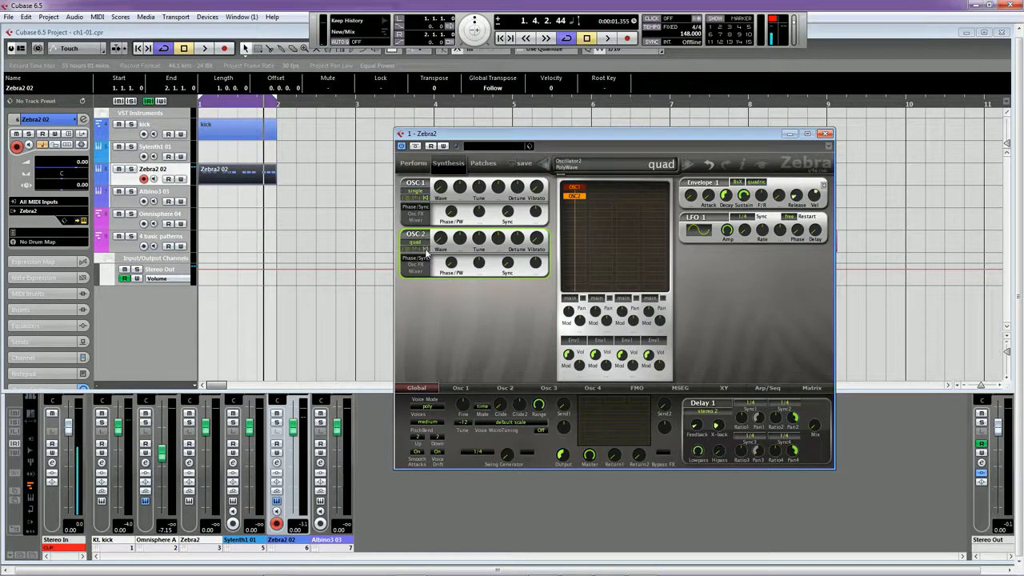
# Audition both oscillators from the loop start, clear the mixer's clip indicators and return to the Zebra2 window
pyautogui.press('Home')
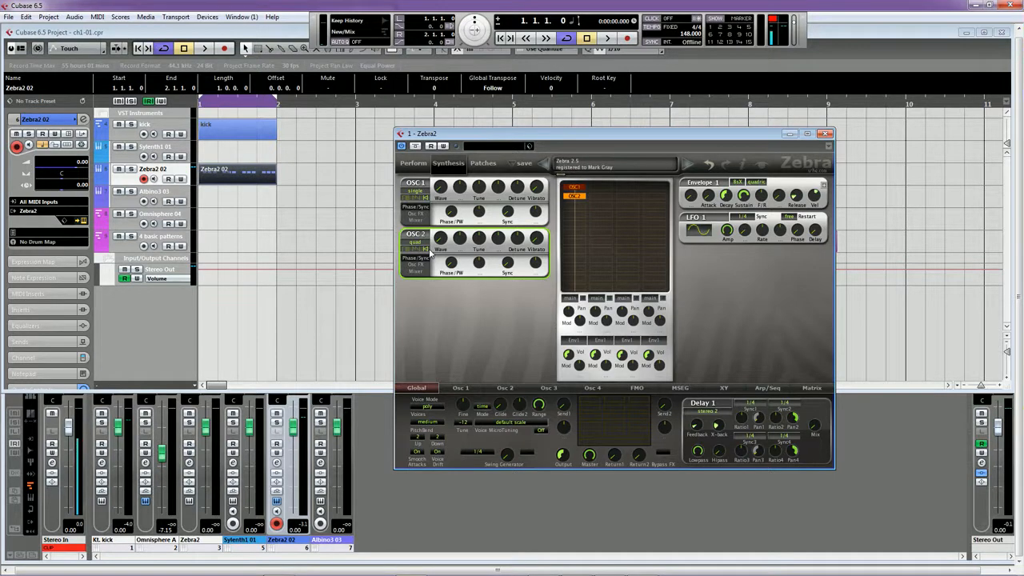
pyautogui.press('space')
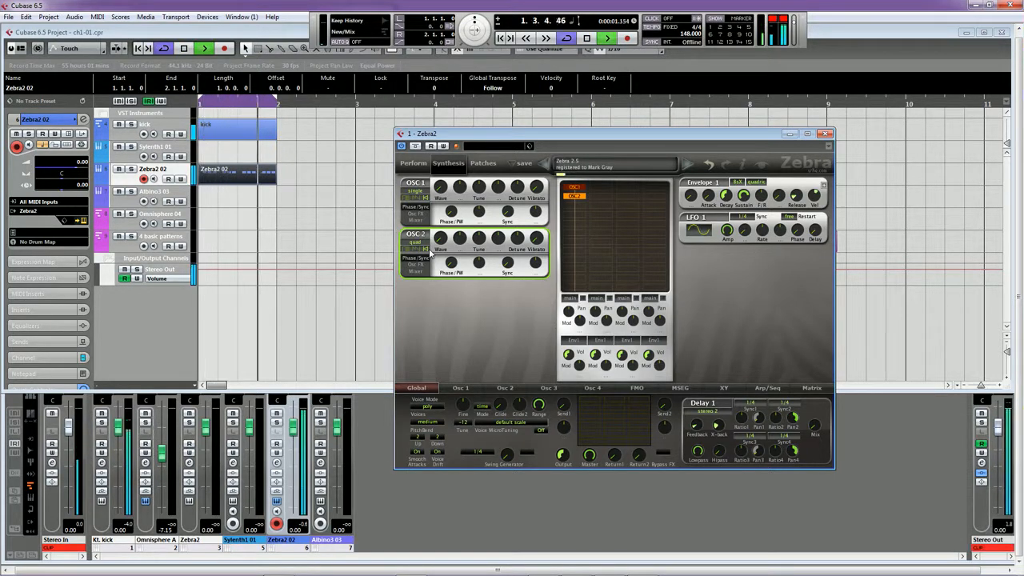
pyautogui.press('Home')
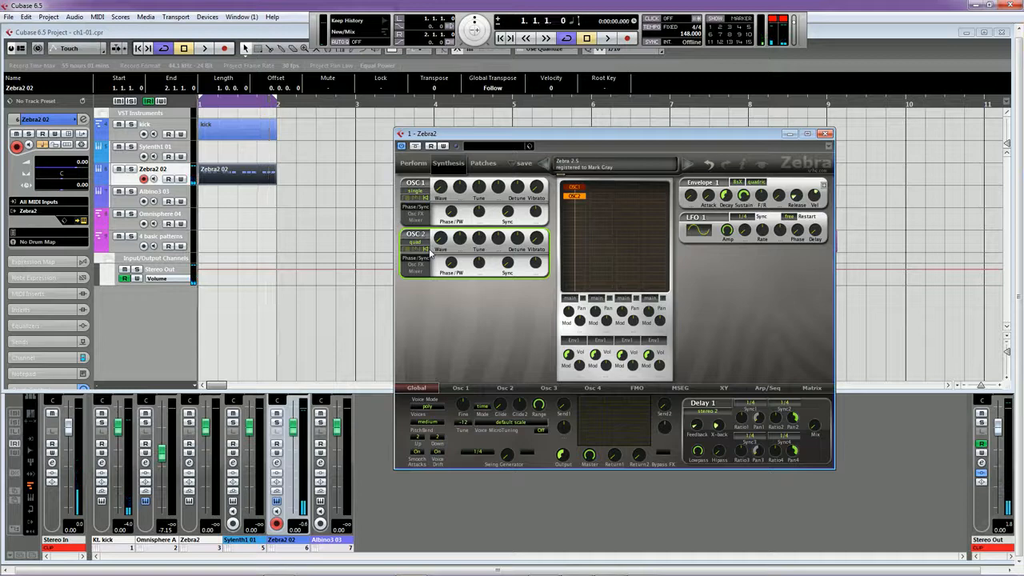
pyautogui.press('F3')
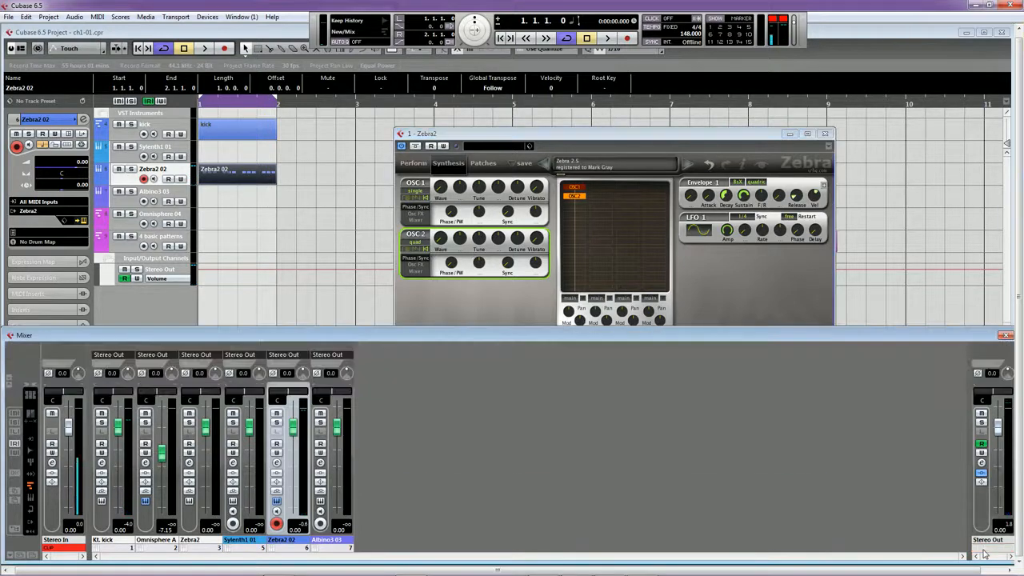
pyautogui.click(632, 146)
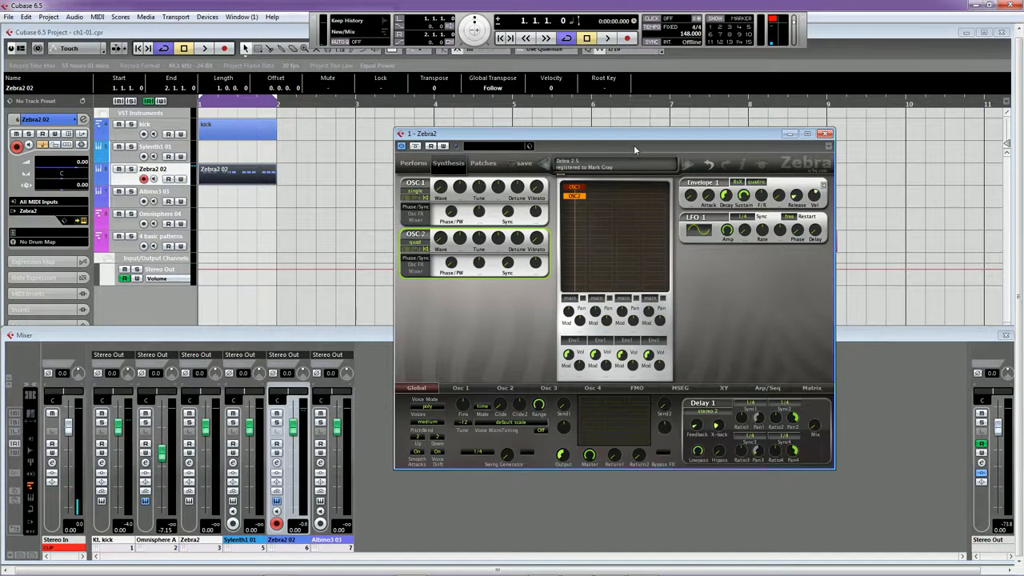
# Add the VCF1 filter below OSC2 in the first lane and audition the loop
pyautogui.click(574, 206)
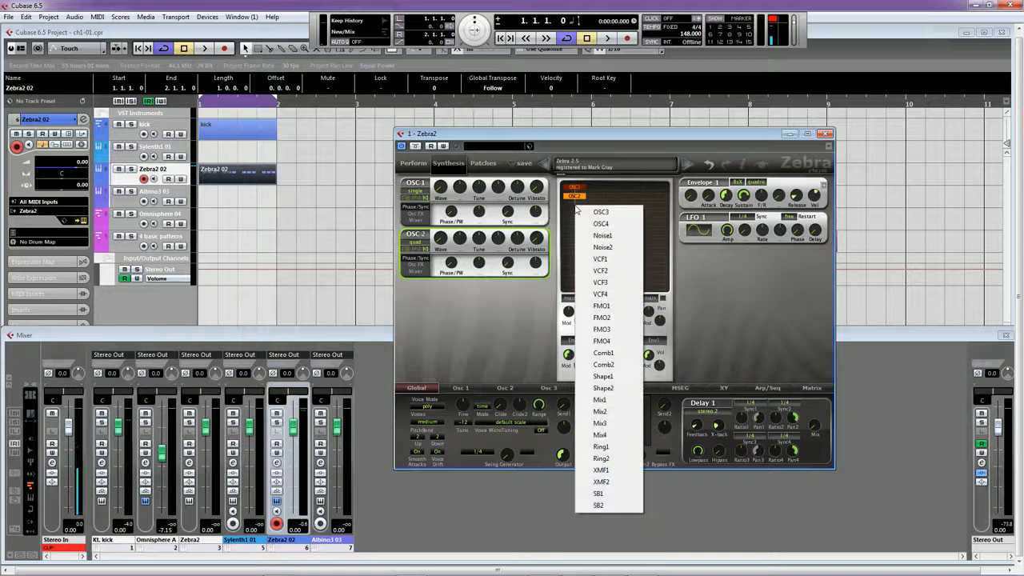
pyautogui.click(610, 260)
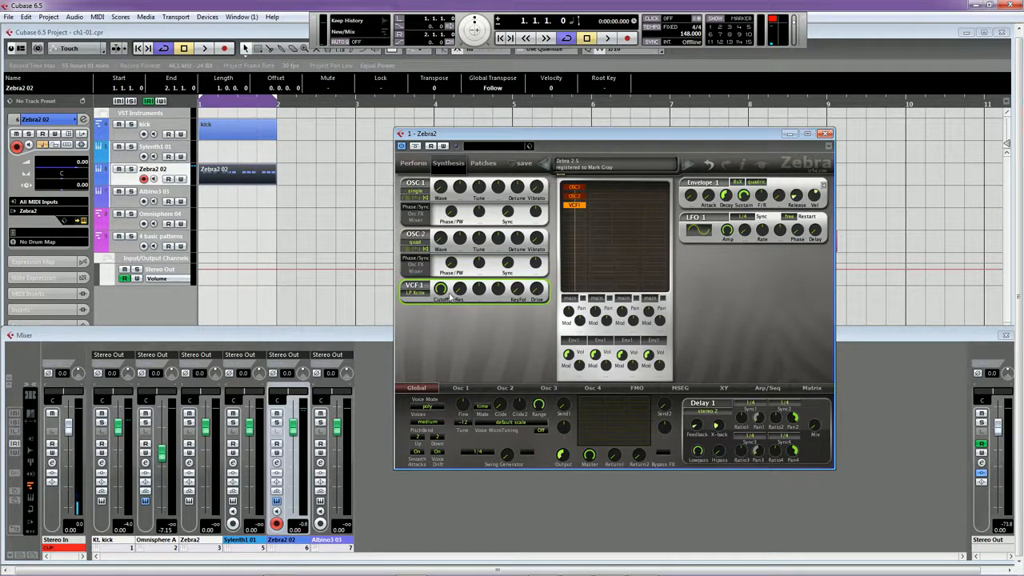
pyautogui.press('space')
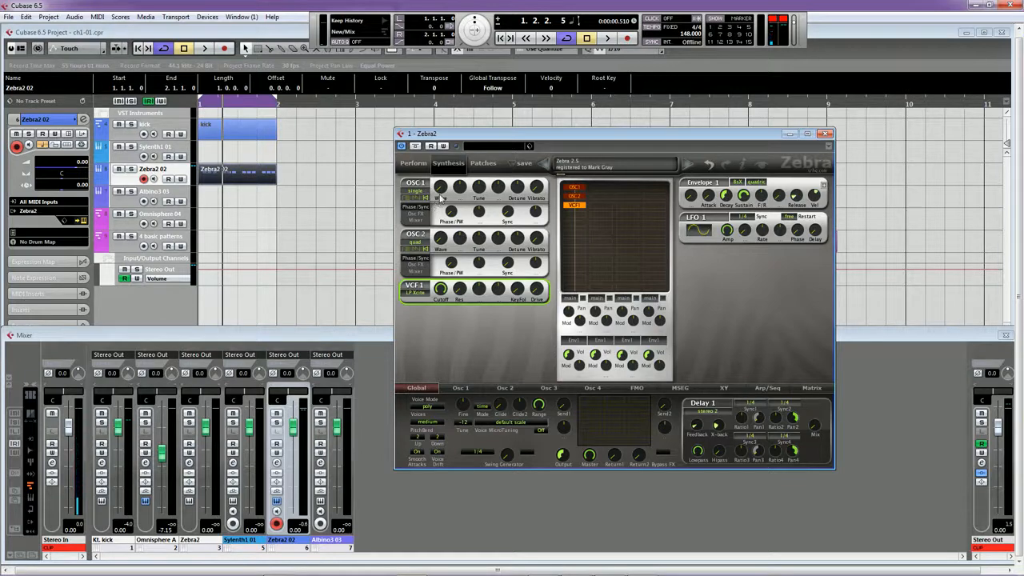
# Examine OSC1's waveform shape and how its Wave value selects among the available waves
pyautogui.moveTo(440, 190); pyautogui.dragTo(444, 213)
pyautogui.click(461, 389)
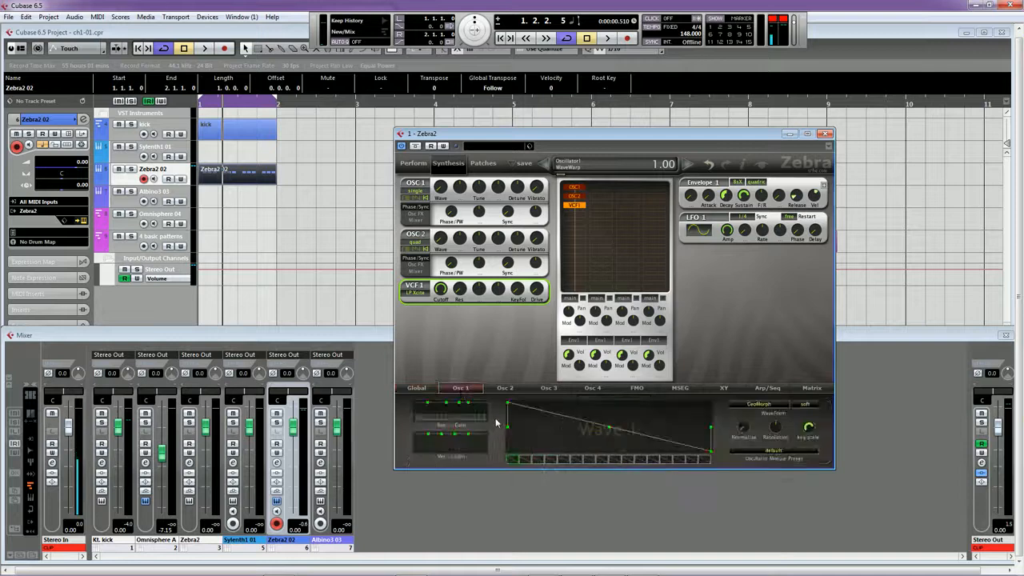
pyautogui.moveTo(455, 197)
pyautogui.mouseDown()
pyautogui.moveTo(445, 152)
pyautogui.moveTo(438, 160)
pyautogui.moveTo(439, 112)
pyautogui.moveTo(445, 212)
pyautogui.mouseUp()
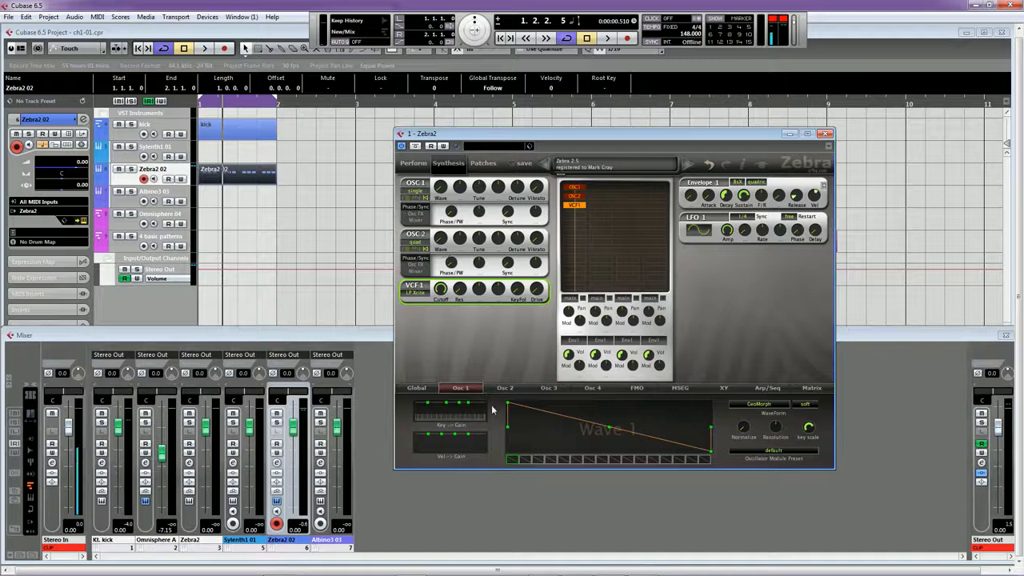
# Check the available voice modes in the global settings, keeping poly
pyautogui.moveTo(504, 388); pyautogui.dragTo(429, 390)
pyautogui.click(428, 390)
pyautogui.click(437, 410)
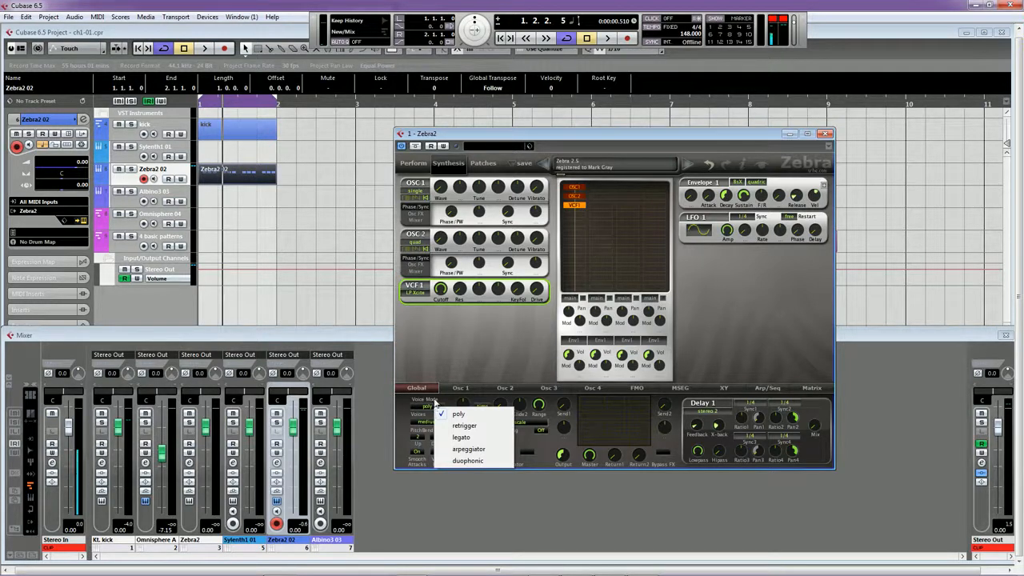
pyautogui.click(445, 403)
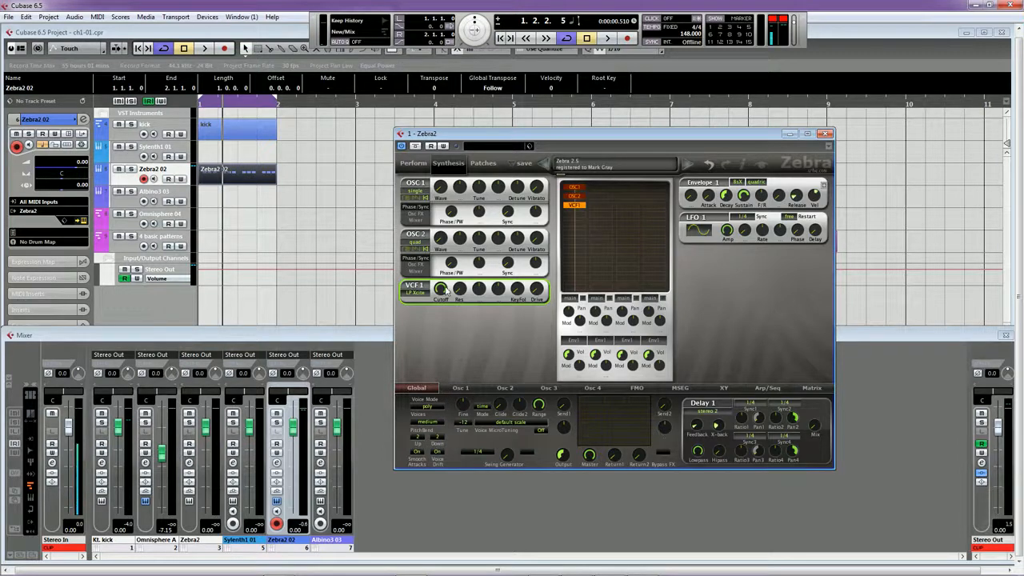
# Change VCF1's filter type to LP Vintage and audition the loop
pyautogui.click(429, 293)
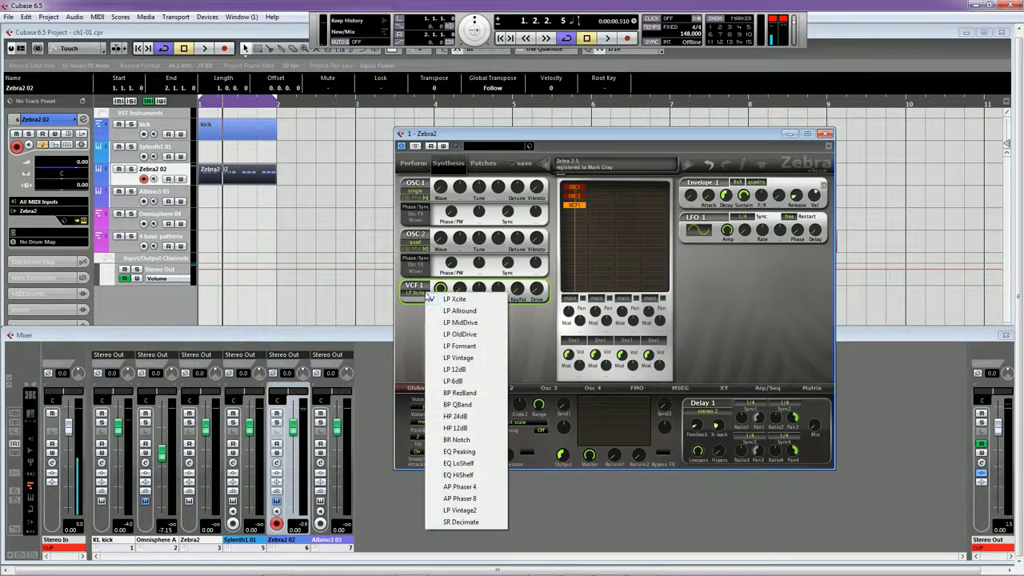
pyautogui.click(452, 357)
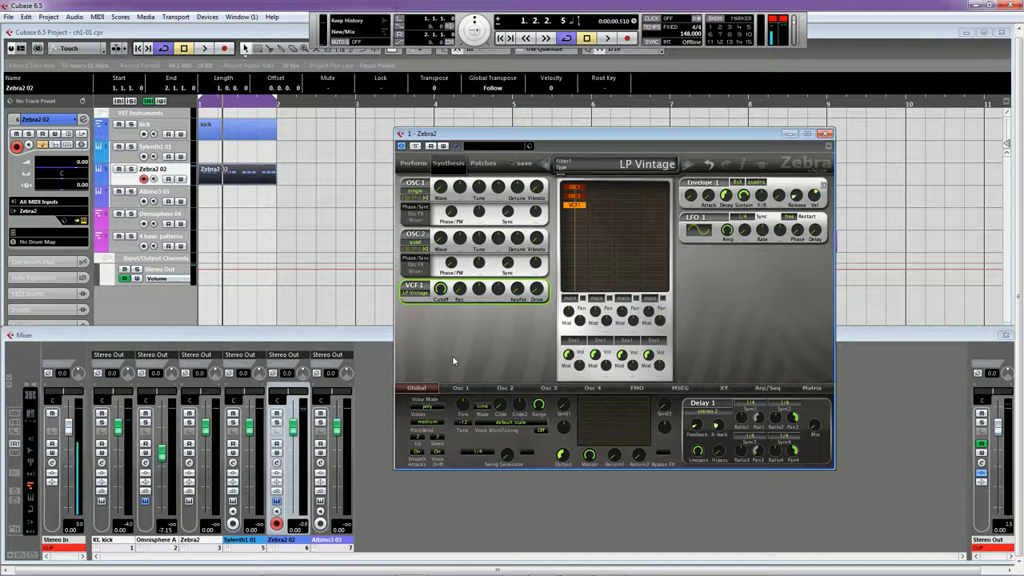
pyautogui.press('space')
pyautogui.press('space')
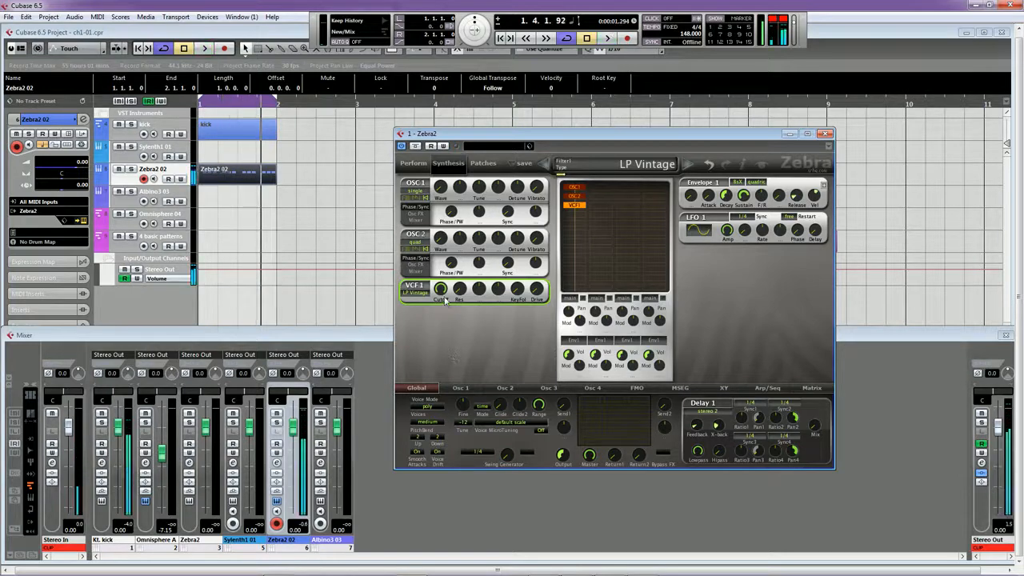
# Lower VCF1's cutoff to 20, raise it partway while the loop plays, and stop playback
pyautogui.moveTo(443, 291); pyautogui.dragTo(455, 460)
pyautogui.press('space')
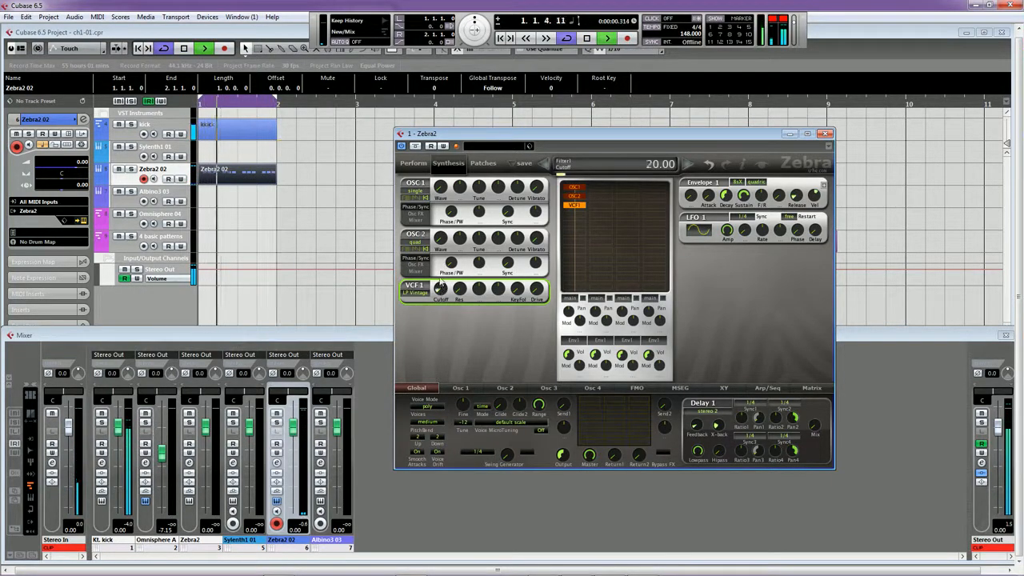
pyautogui.moveTo(440, 288); pyautogui.dragTo(439, 266)
pyautogui.press('space')
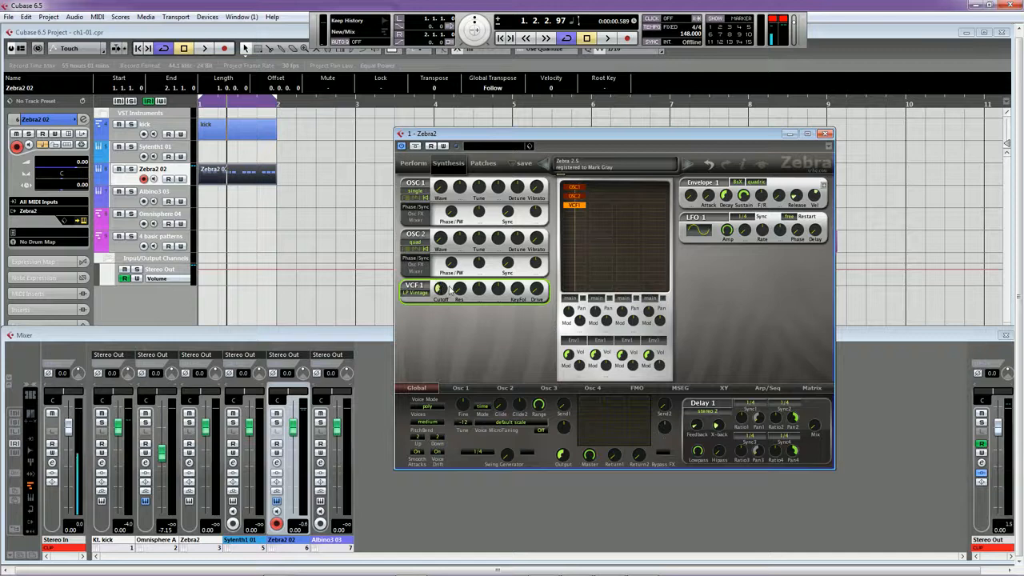
# Assign Env1 as the source of VCF1's first modulation depth control
pyautogui.rightClick(478, 293)
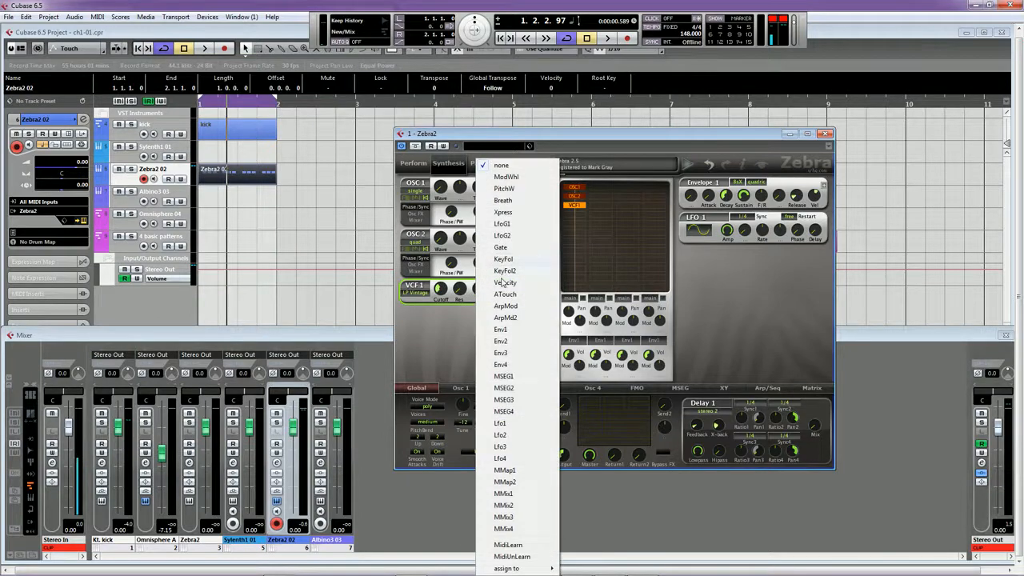
pyautogui.click(501, 329)
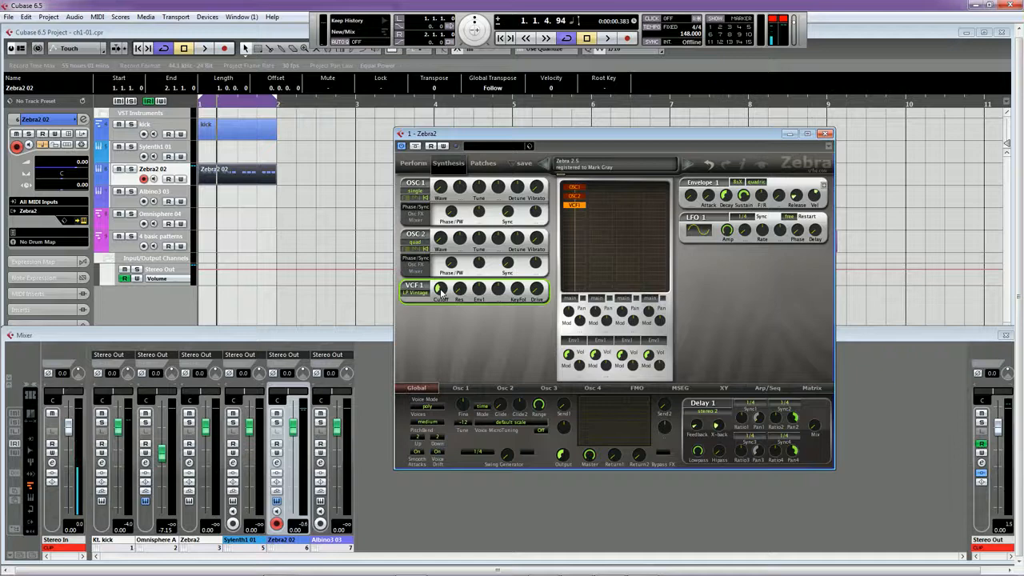
# With the loop playing and VCF1's cutoff raised to 150, try an Env1 depth of -150 and reset it to 0
pyautogui.press('space')
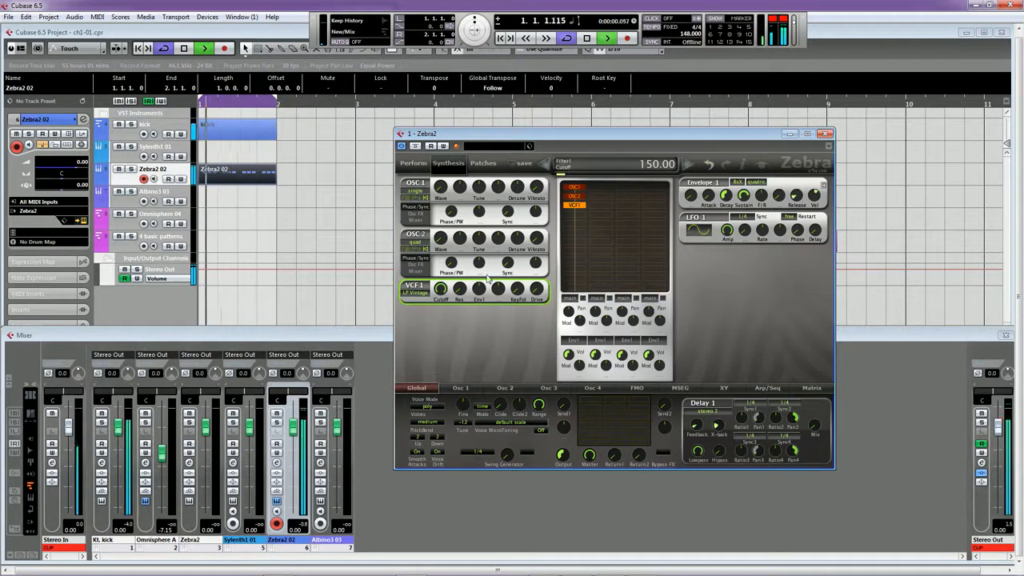
pyautogui.moveTo(486, 277); pyautogui.dragTo(484, 354)
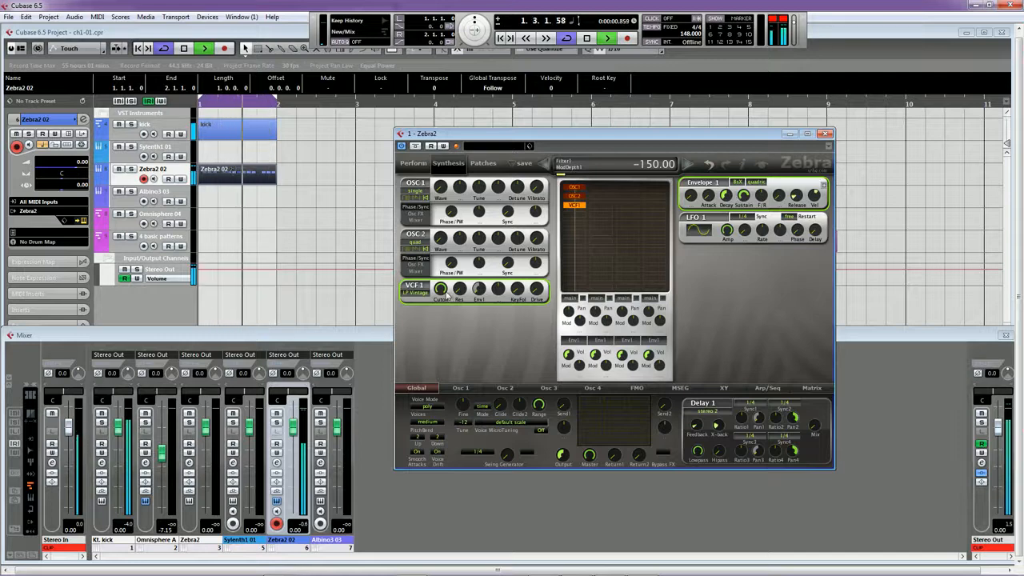
pyautogui.doubleClick(474, 293)
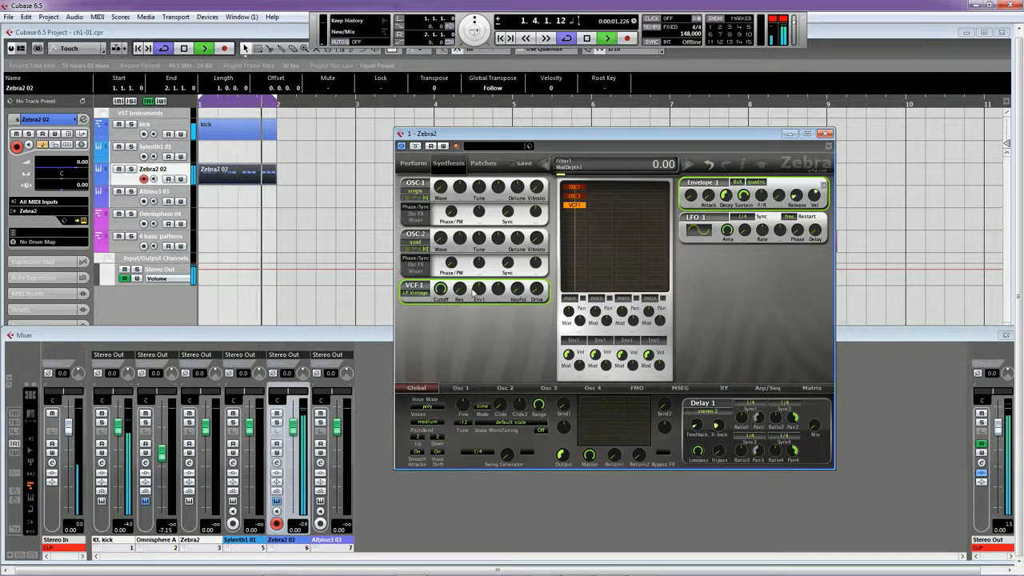
# Lower VCF1's cutoff to 37 and raise its Env1 modulation depth to 66 while the loop plays
pyautogui.moveTo(440, 289); pyautogui.dragTo(442, 348)
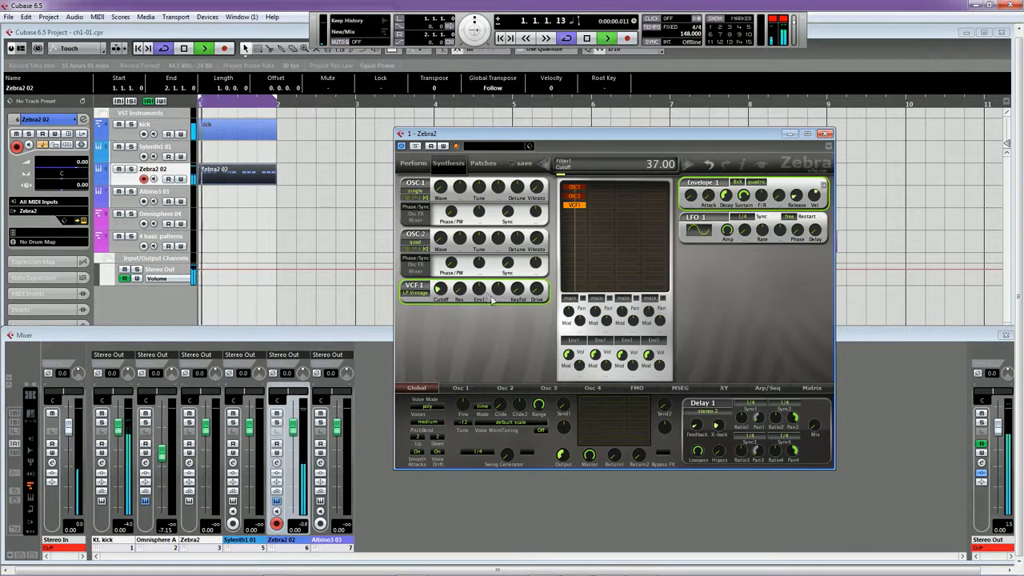
pyautogui.moveTo(478, 290)
pyautogui.mouseDown()
pyautogui.moveTo(478, 266)
pyautogui.moveTo(478, 297)
pyautogui.mouseUp()
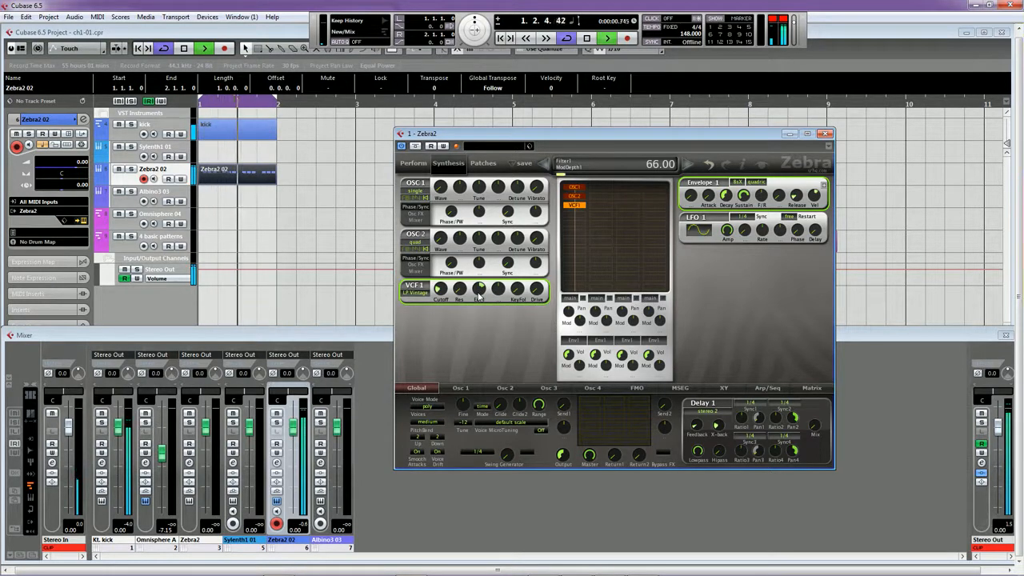
# Mute the kick track, return to the Zebra2 window, and stop playback
pyautogui.click(119, 125)
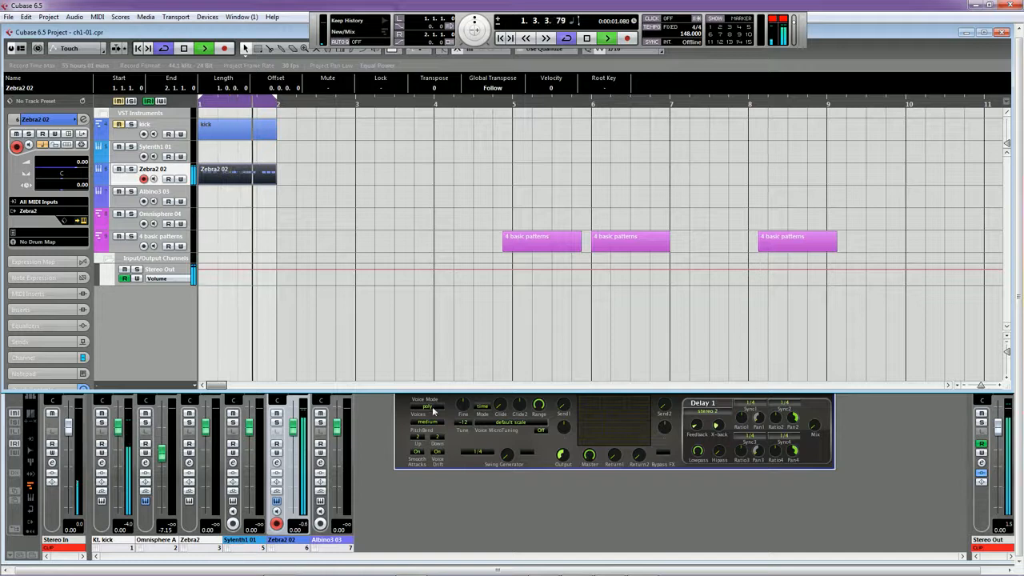
pyautogui.click(433, 432)
pyautogui.press('space')
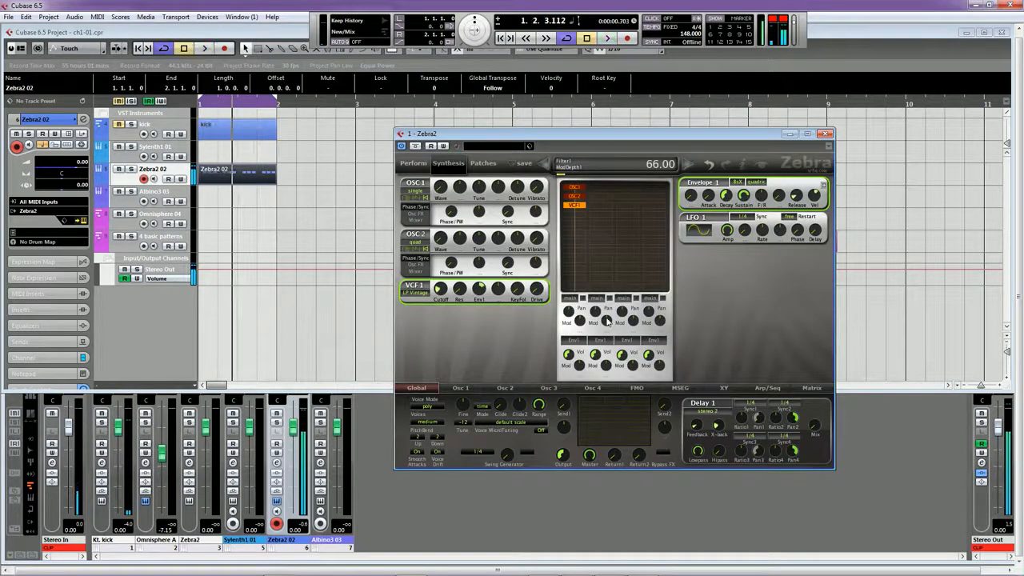
# Switch Envelope 1's curve to v-slope and, during playback, set its decay to 24.5 and sustain to 35
pyautogui.click(755, 183)
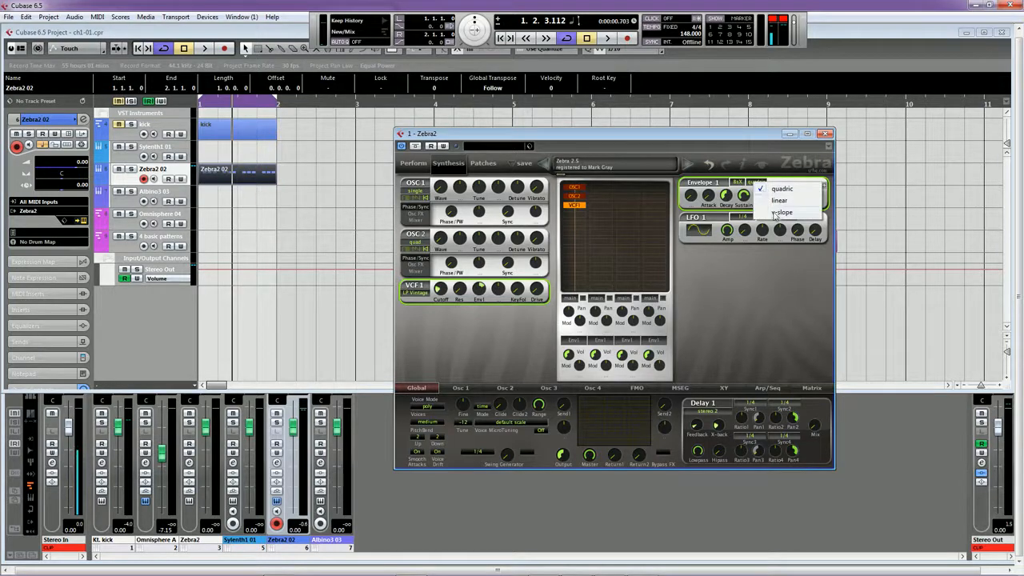
pyautogui.click(774, 213)
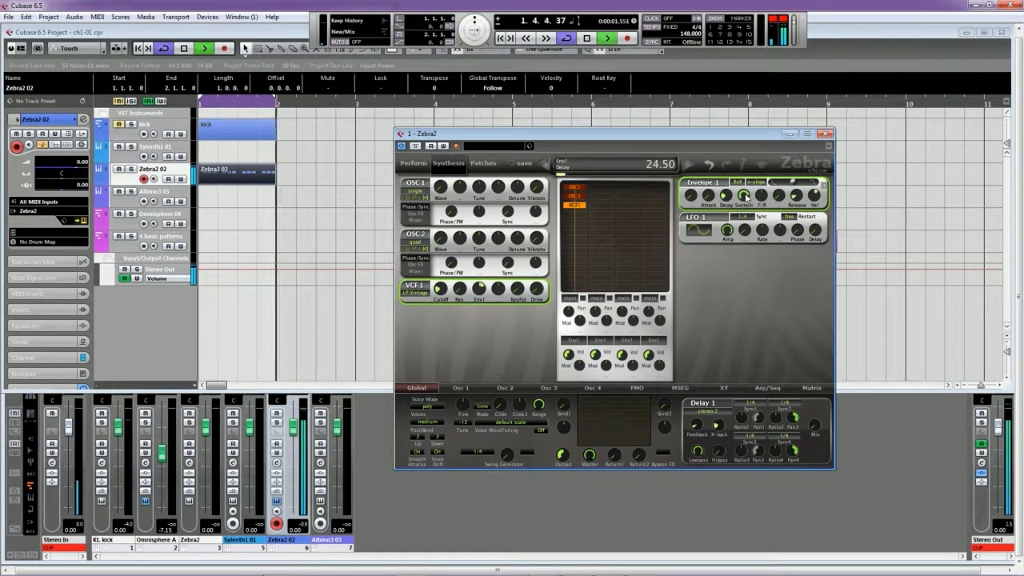
pyautogui.moveTo(743, 195); pyautogui.dragTo(743, 244)
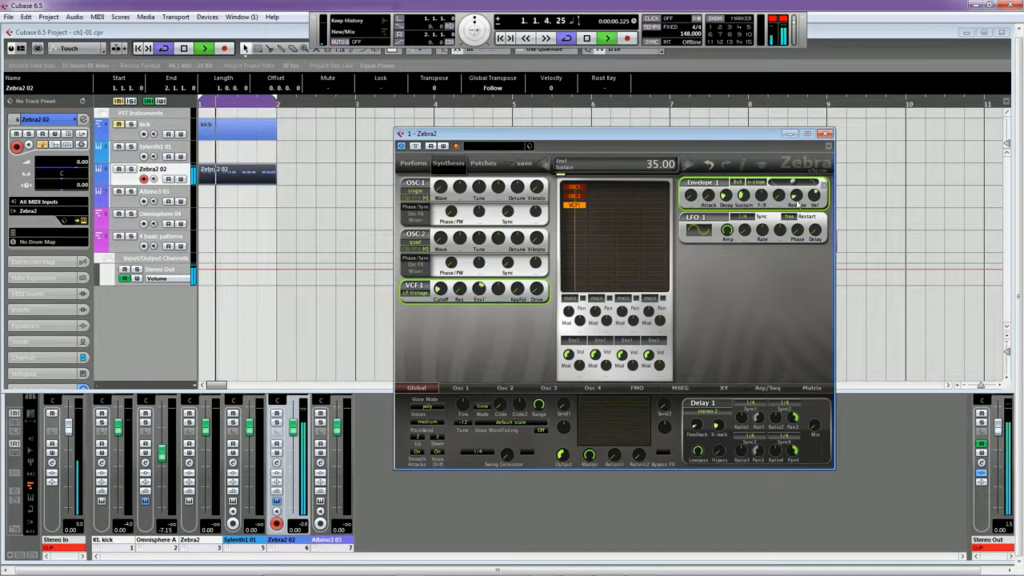
pyautogui.press('space')
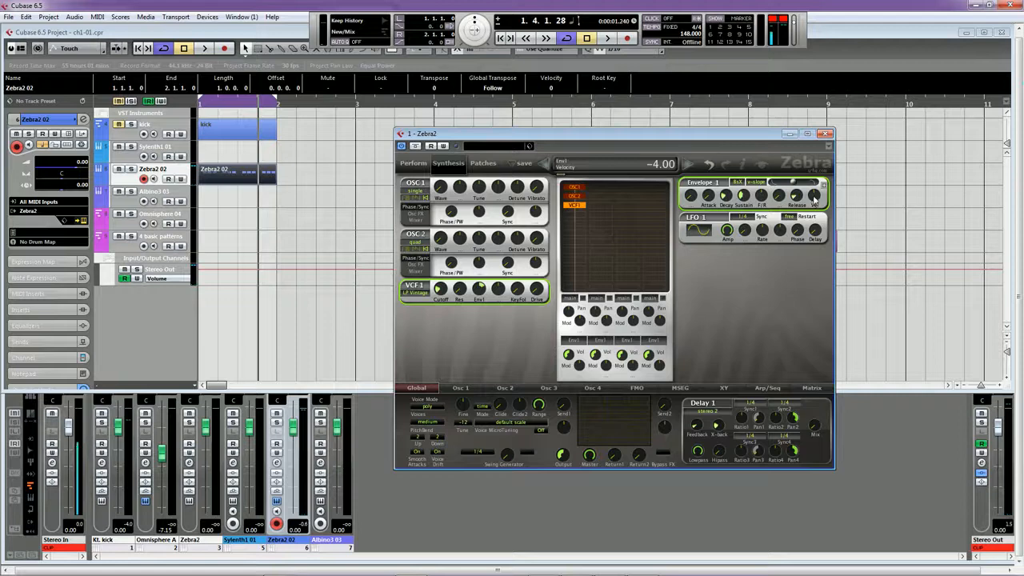
# Draw uneven velocities across the notes of the Zebra2 02 part, play the loop, and close the Key Editor
pyautogui.doubleClick(240, 178)
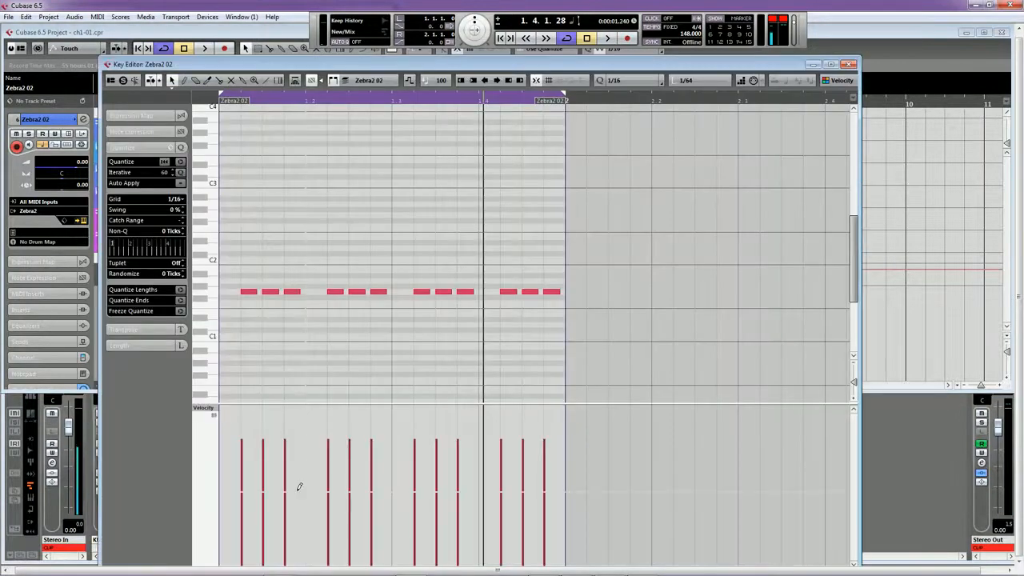
pyautogui.moveTo(254, 484)
pyautogui.mouseDown()
pyautogui.moveTo(247, 521)
pyautogui.moveTo(398, 520)
pyautogui.moveTo(534, 498)
pyautogui.mouseUp()
pyautogui.press('space')
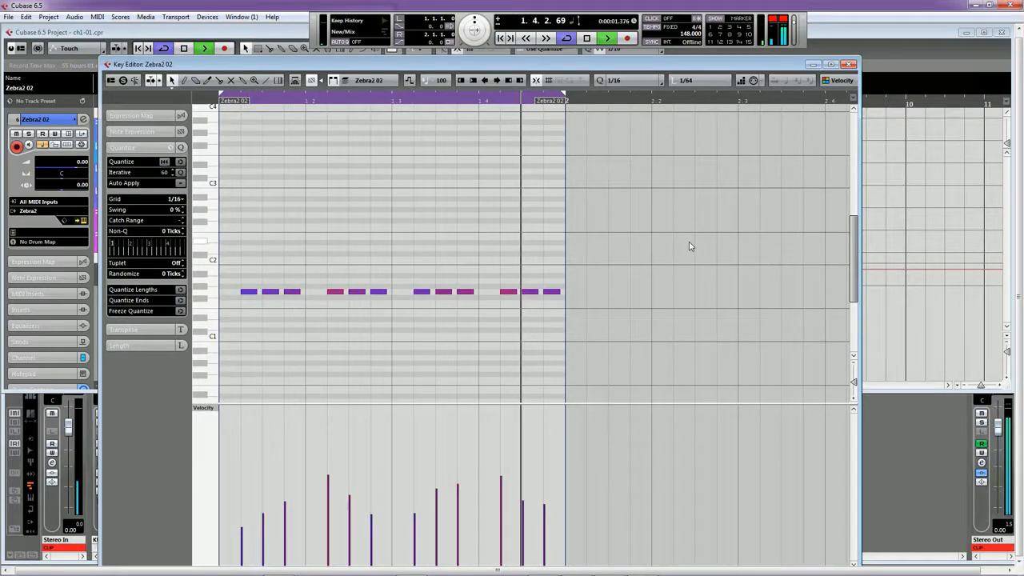
pyautogui.click(849, 64)
# Vary Envelope 1's velocity amount around 38 in Zebra2 while the loop plays
pyautogui.click(665, 468)
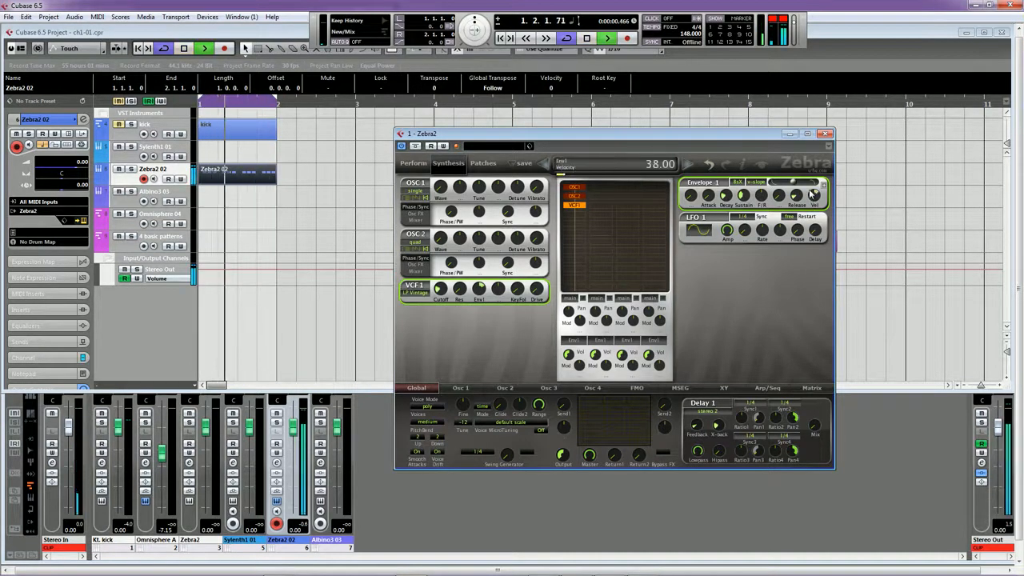
pyautogui.moveTo(812, 188); pyautogui.dragTo(809, 200)
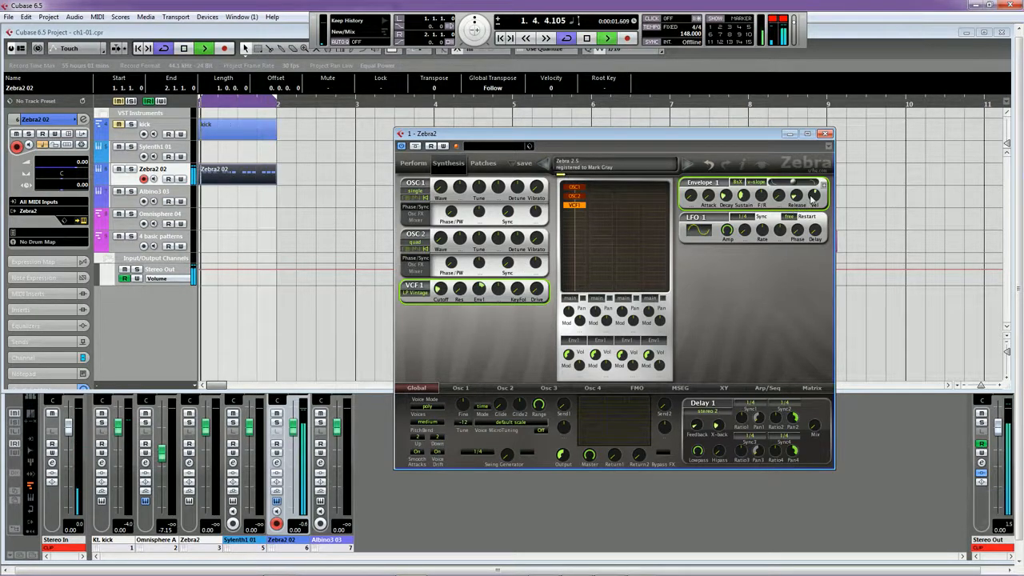
# Undo the velocity drawing in the Zebra2 02 part and return to the Zebra2 window
pyautogui.doubleClick(231, 177)
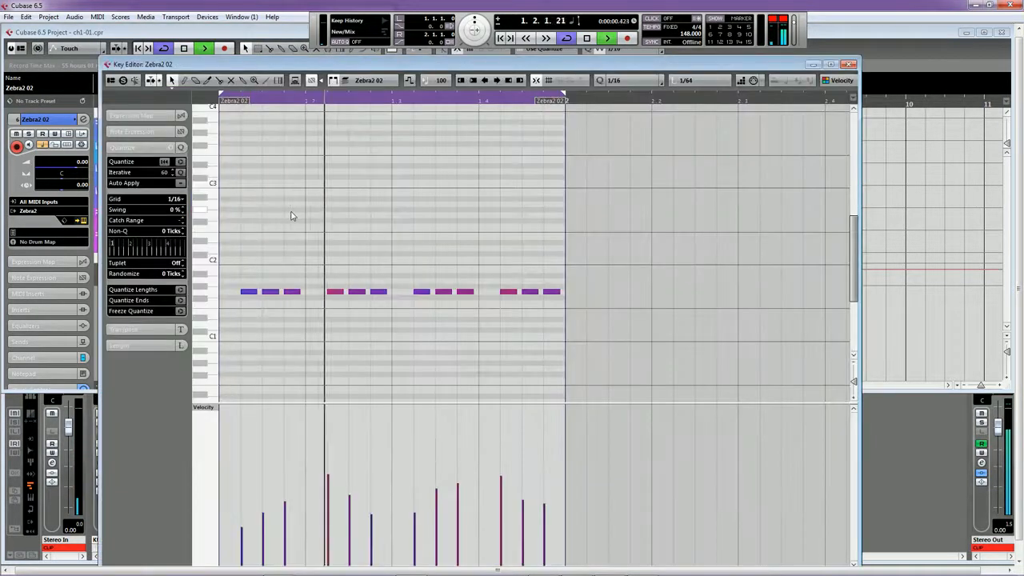
pyautogui.hotkey('ctrl', 'z')
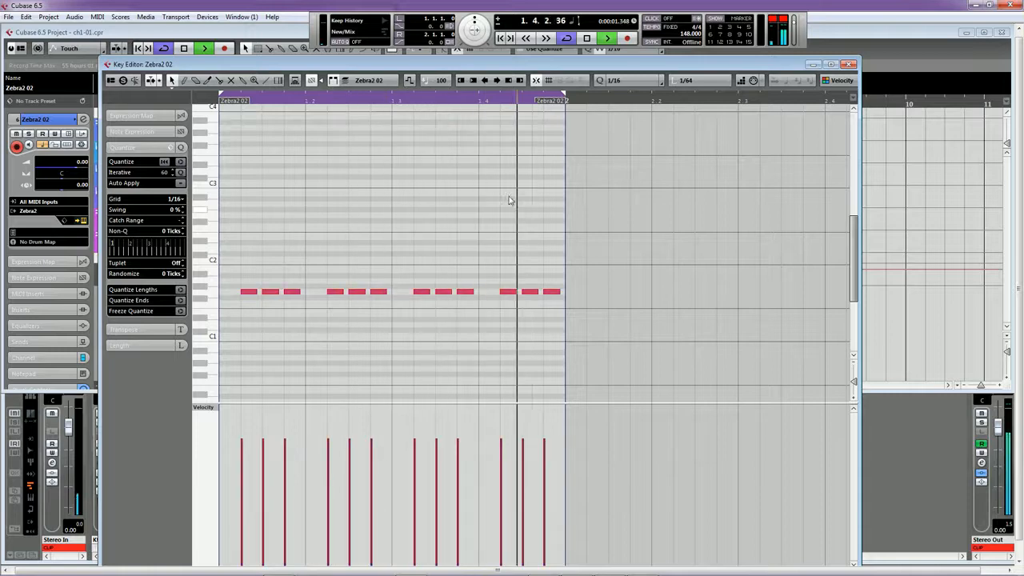
pyautogui.click(848, 65)
pyautogui.click(572, 437)
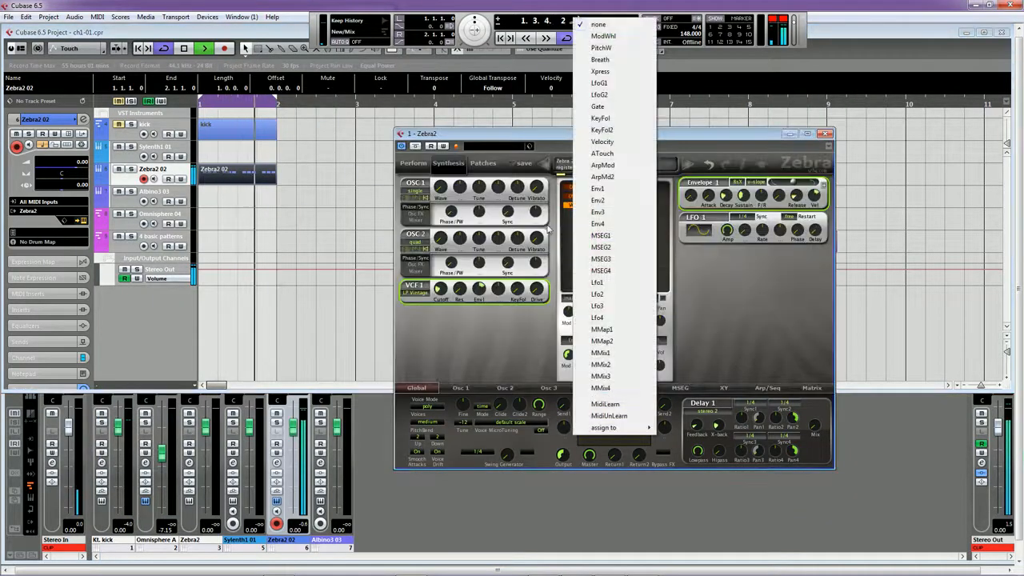
pyautogui.click(467, 377)
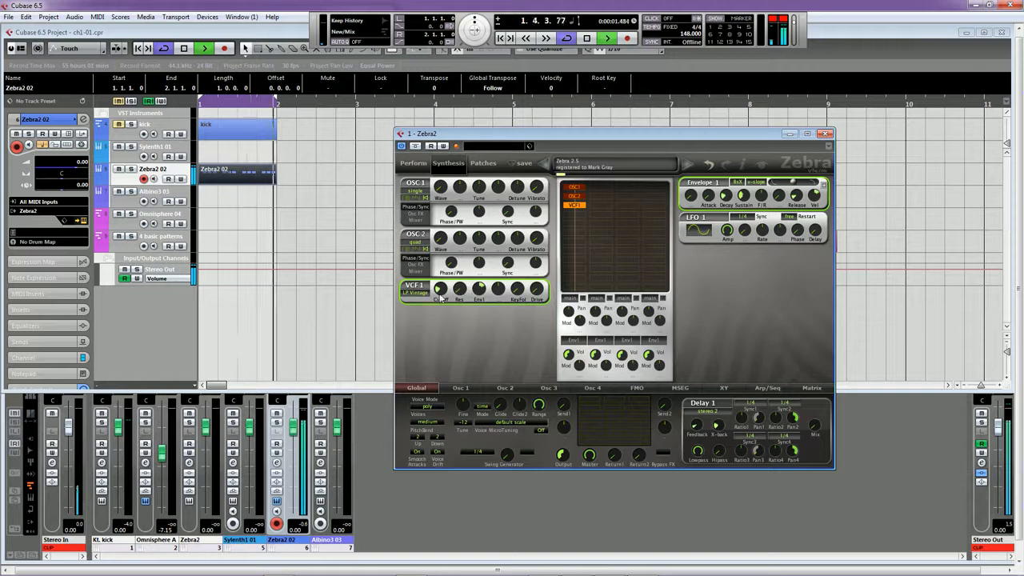
# Set VCF1's Env1 modulation depth to 68 and unmute the kick track
pyautogui.moveTo(479, 292)
pyautogui.mouseDown()
pyautogui.moveTo(480, 279)
pyautogui.moveTo(478, 295)
pyautogui.mouseUp()
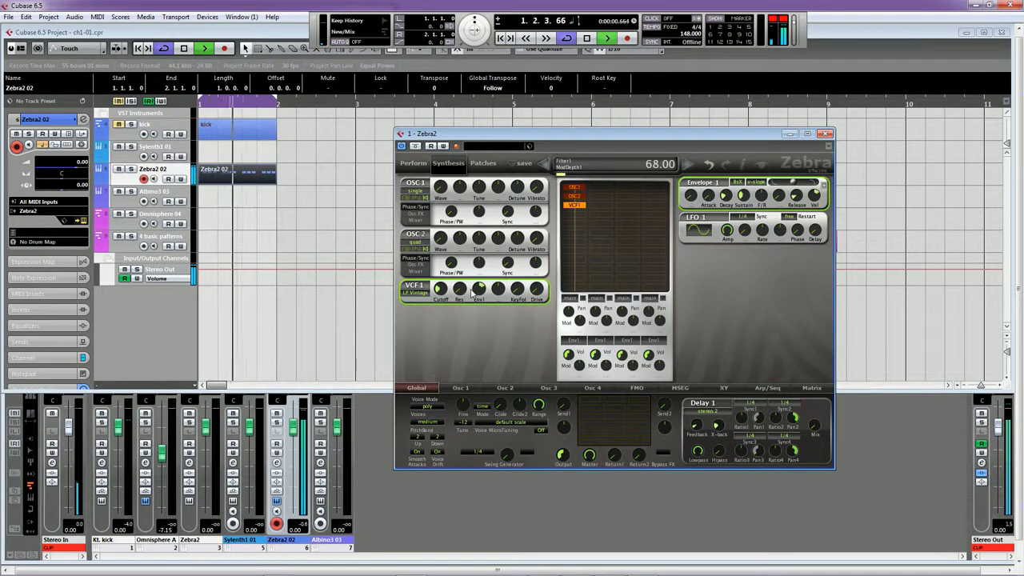
pyautogui.click(119, 125)
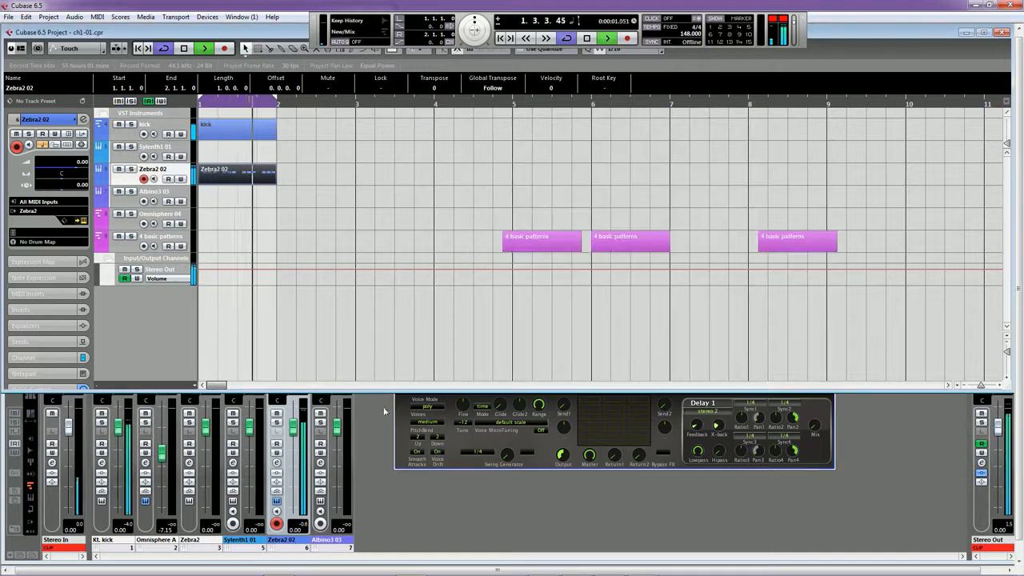
pyautogui.click(407, 421)
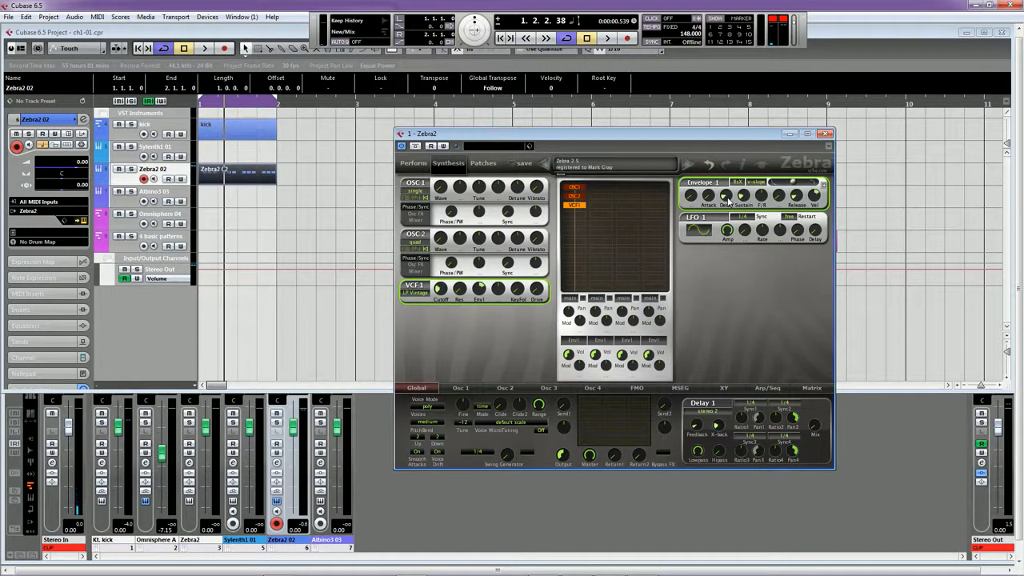
# Try an Envelope 1 decay of 0 while the loop plays, and raise the decay back up
pyautogui.moveTo(728, 201); pyautogui.dragTo(729, 262)
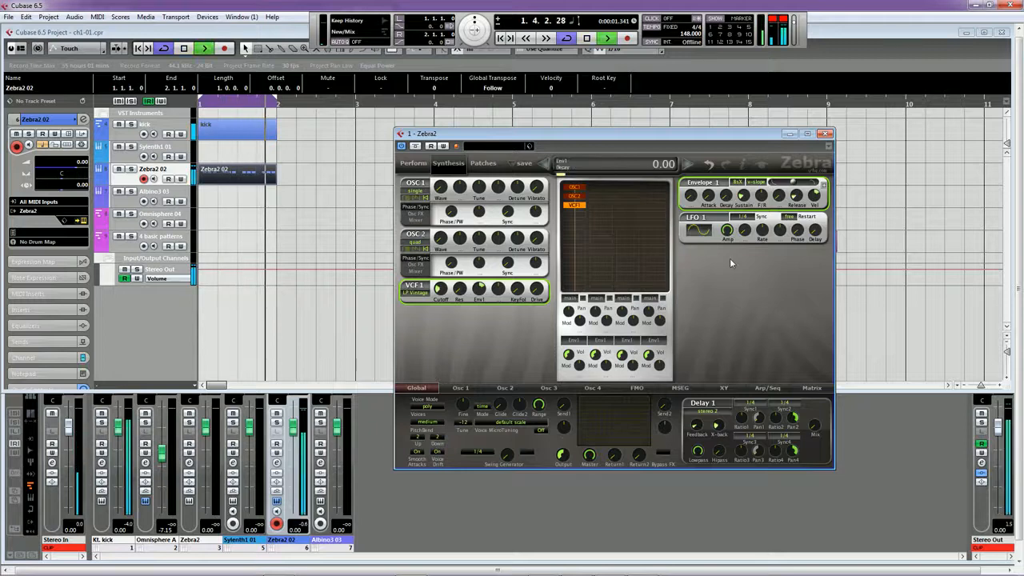
pyautogui.moveTo(732, 182); pyautogui.dragTo(745, 203)
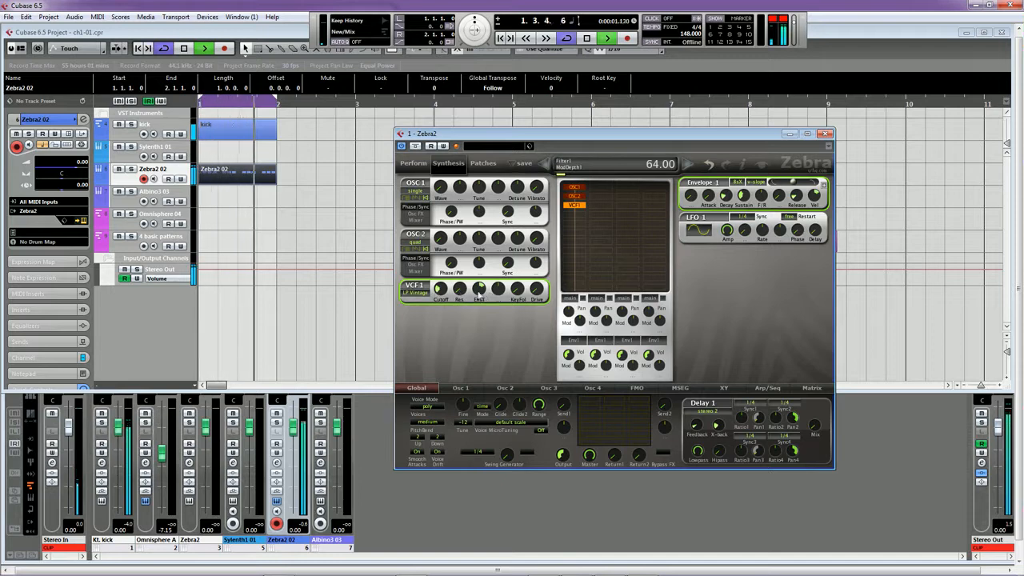
# Raise VCF1's Env1 modulation depth to 76, fine-tune its cutoff, and stop playback
pyautogui.moveTo(479, 291); pyautogui.dragTo(479, 286)
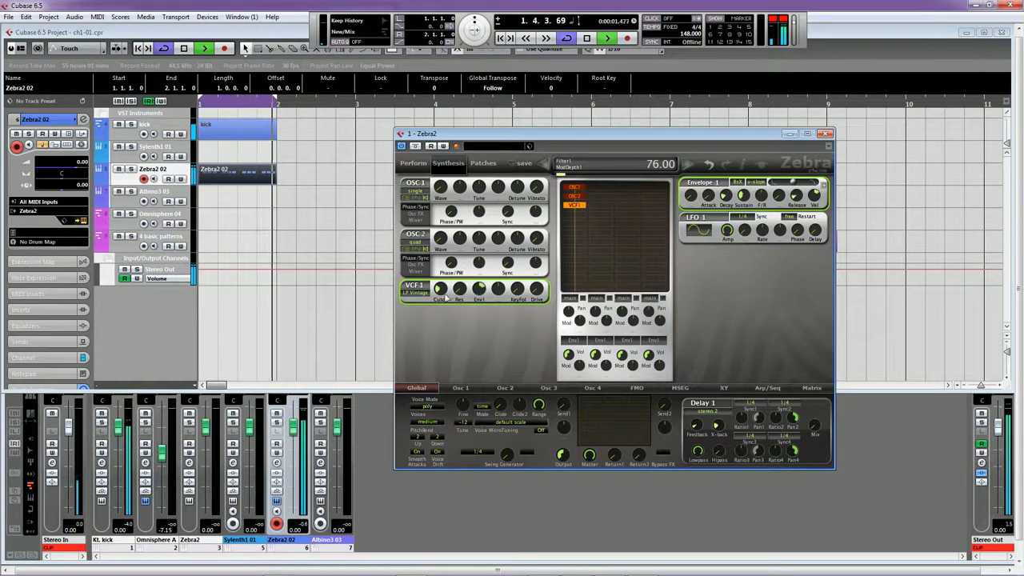
pyautogui.moveTo(442, 299); pyautogui.dragTo(473, 299)
pyautogui.press('space')
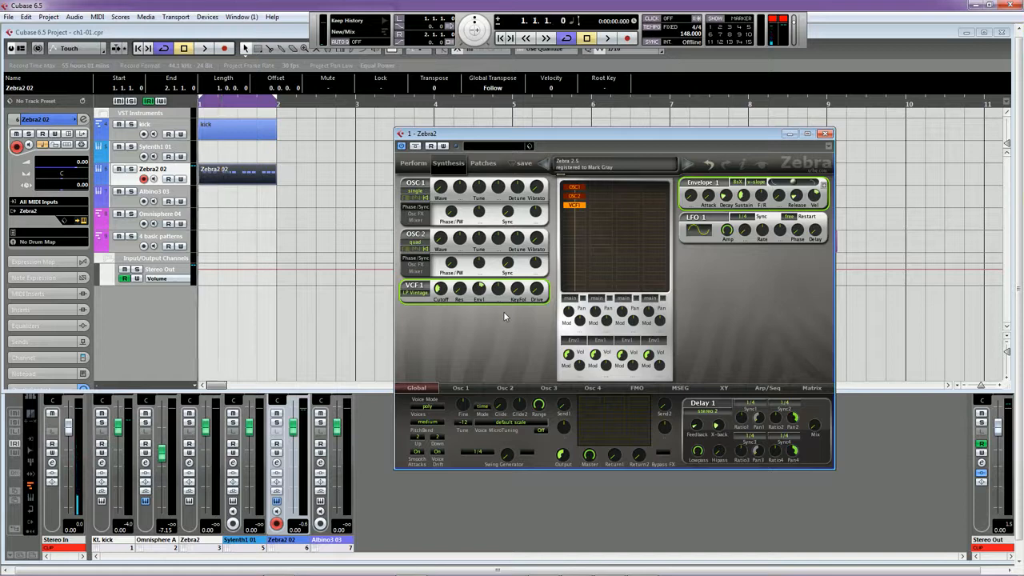
# Swap the Zebra2 02 part with the first pattern from the 4 basic patterns track and play the loop
pyautogui.moveTo(491, 136); pyautogui.dragTo(457, 405)
pyautogui.moveTo(246, 179); pyautogui.dragTo(706, 241)
pyautogui.moveTo(552, 247); pyautogui.dragTo(244, 180)
pyautogui.press('space')
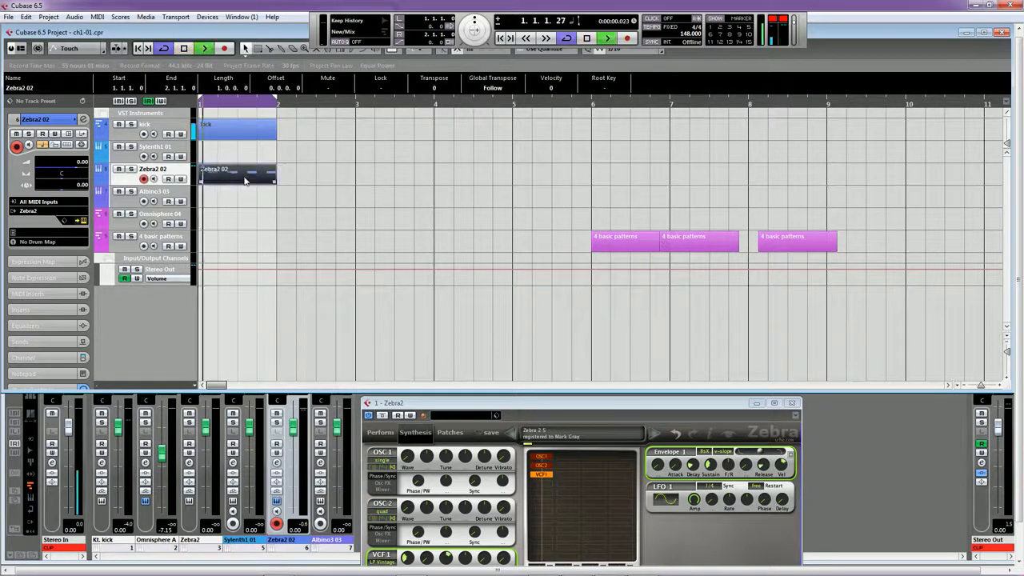
pyautogui.doubleClick(245, 181)
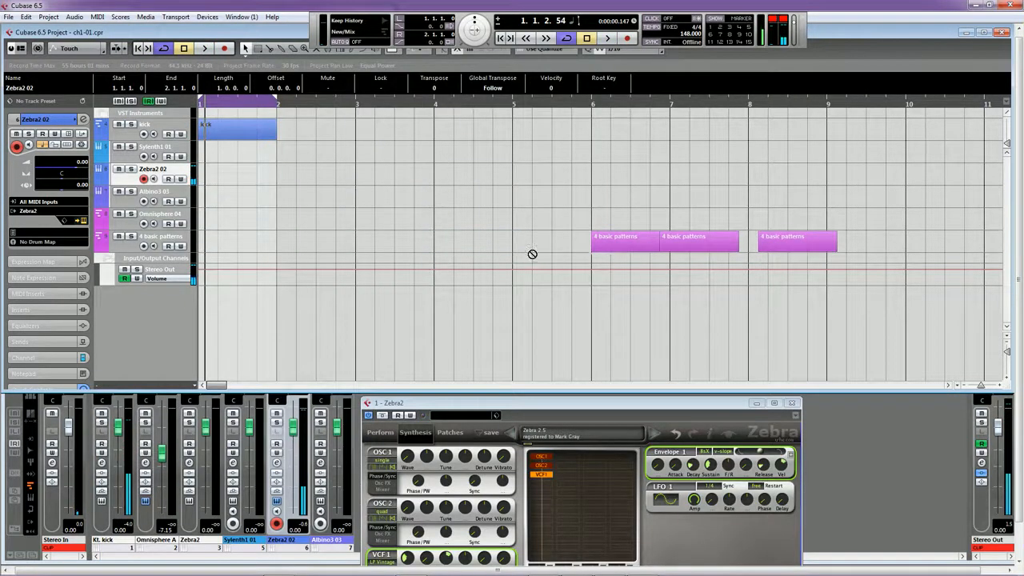
# Move the current Zebra2 02 part back to the 4 basic patterns track, replace it with the last pattern at bar 8, and play the loop
pyautogui.click(660, 248)
pyautogui.moveTo(235, 180); pyautogui.dragTo(513, 248)
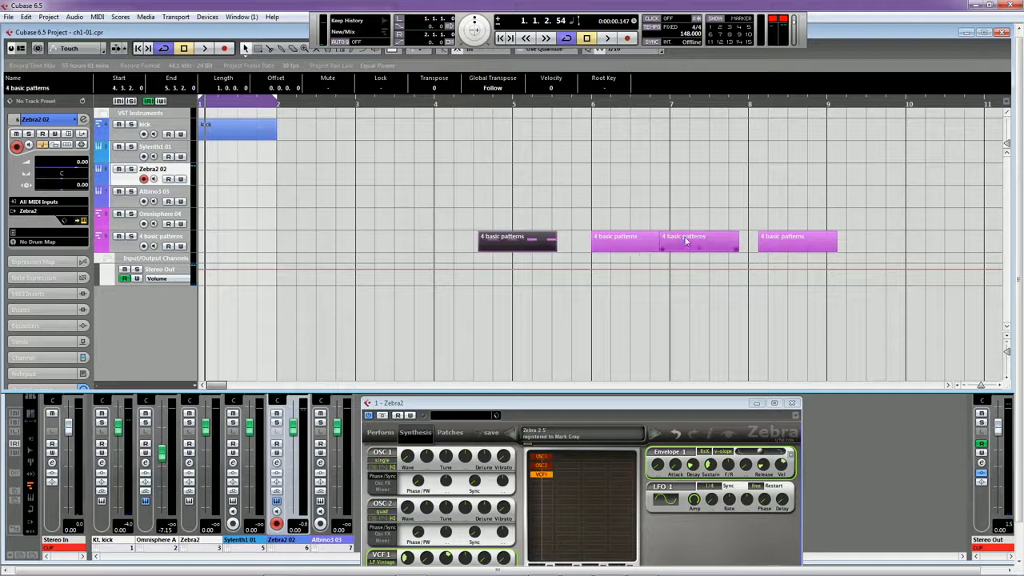
pyautogui.moveTo(780, 242); pyautogui.dragTo(227, 180)
pyautogui.press('space')
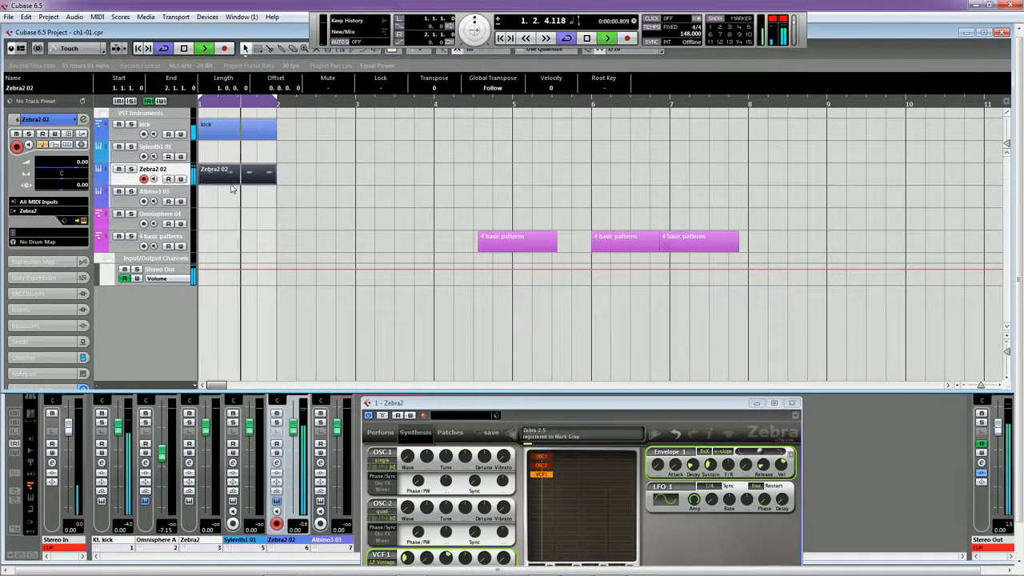
# Transpose all notes of the new Zebra2 02 part down one octave and lengthen them to just under an eighth note
pyautogui.doubleClick(233, 179)
pyautogui.hotkey('ctrl', 'a')
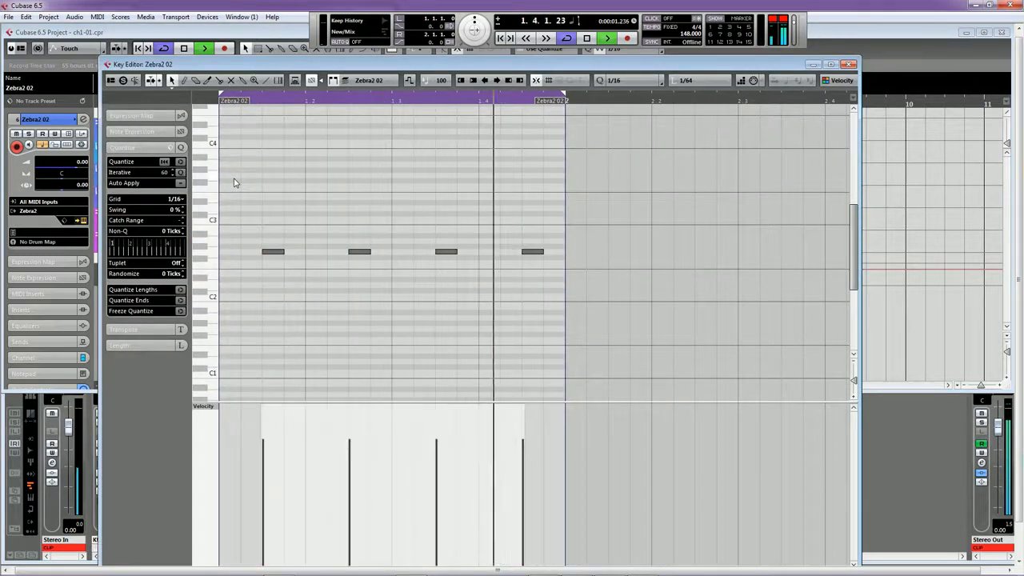
pyautogui.hotkey('shift', 'Down')
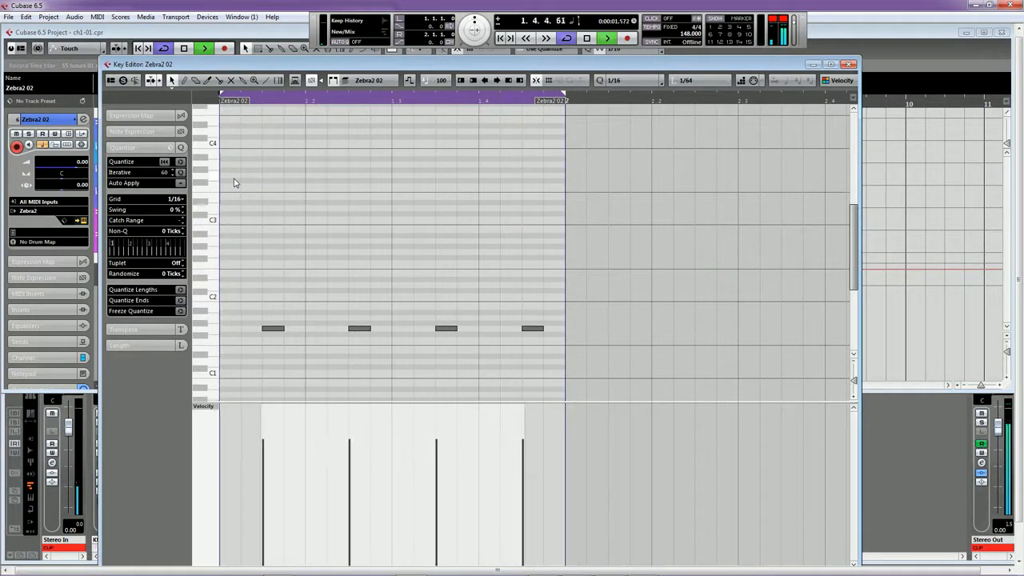
pyautogui.moveTo(275, 348); pyautogui.dragTo(523, 246)
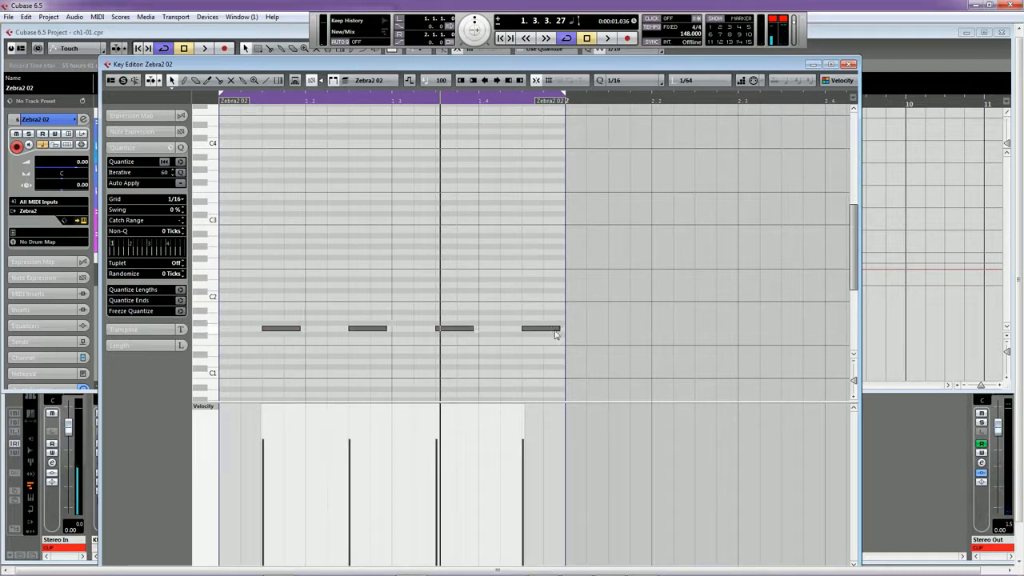
pyautogui.press('space')
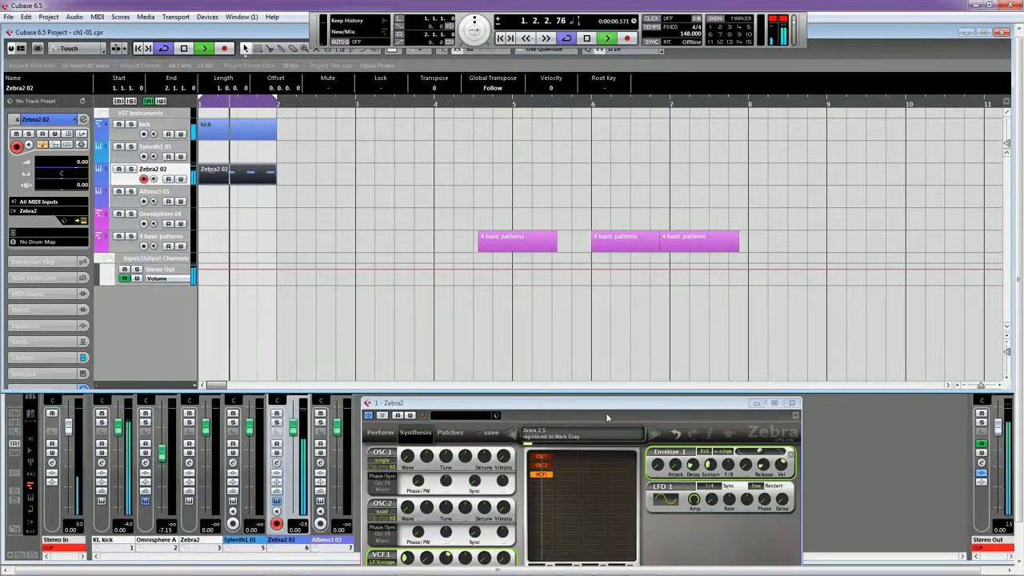
# Bring the whole Zebra2 window back into view and fine-tune Envelope 1's decay while the loop plays
pyautogui.moveTo(606, 417); pyautogui.dragTo(613, 178)
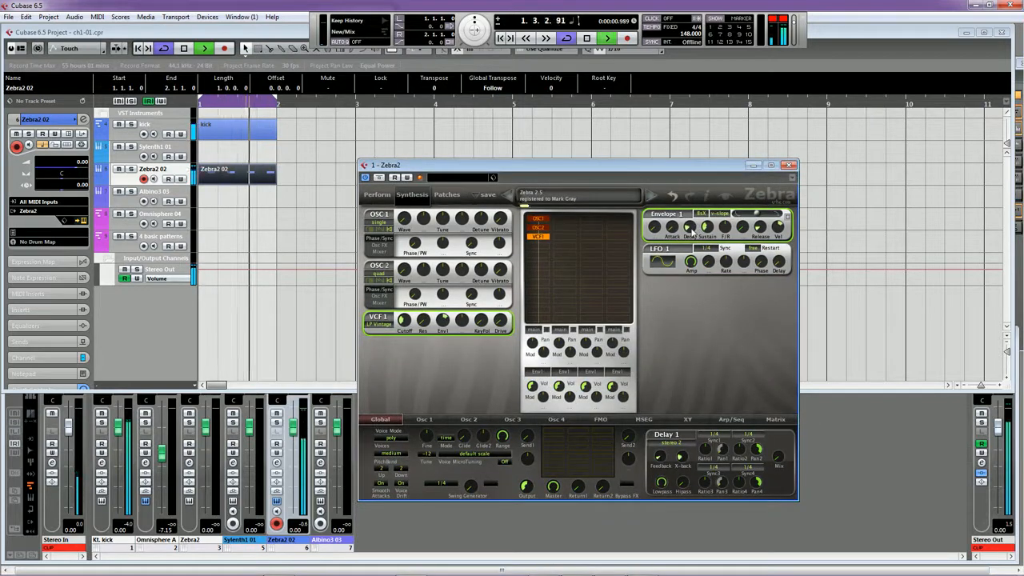
pyautogui.moveTo(692, 230)
pyautogui.moveTo(692, 230); pyautogui.dragTo(692, 231)
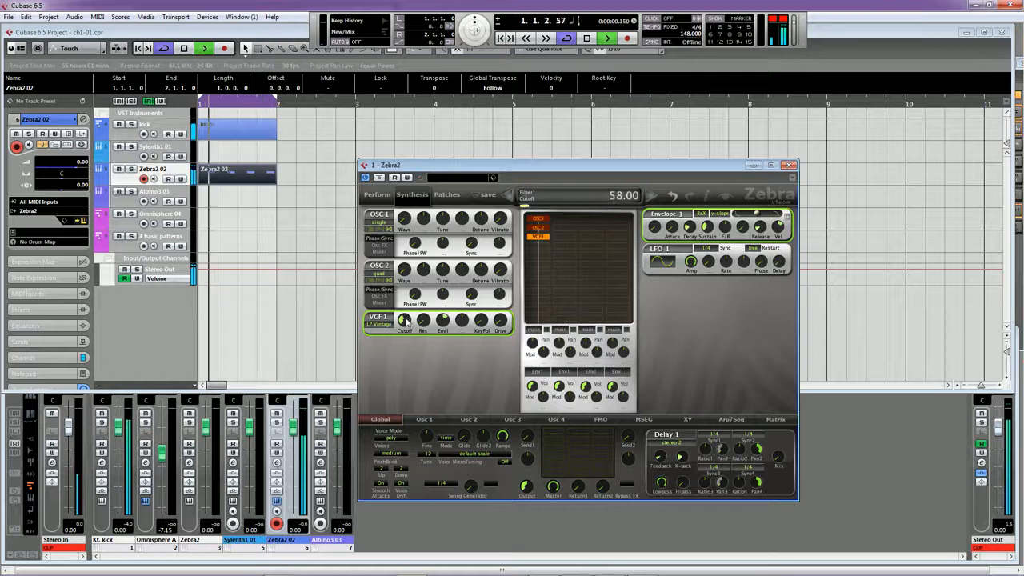
# Readjust VCF1's cutoff, set its Env1 modulation depth to 64, and set Envelope 1's sustain to 36
pyautogui.moveTo(405, 321); pyautogui.dragTo(442, 327)
pyautogui.moveTo(442, 321)
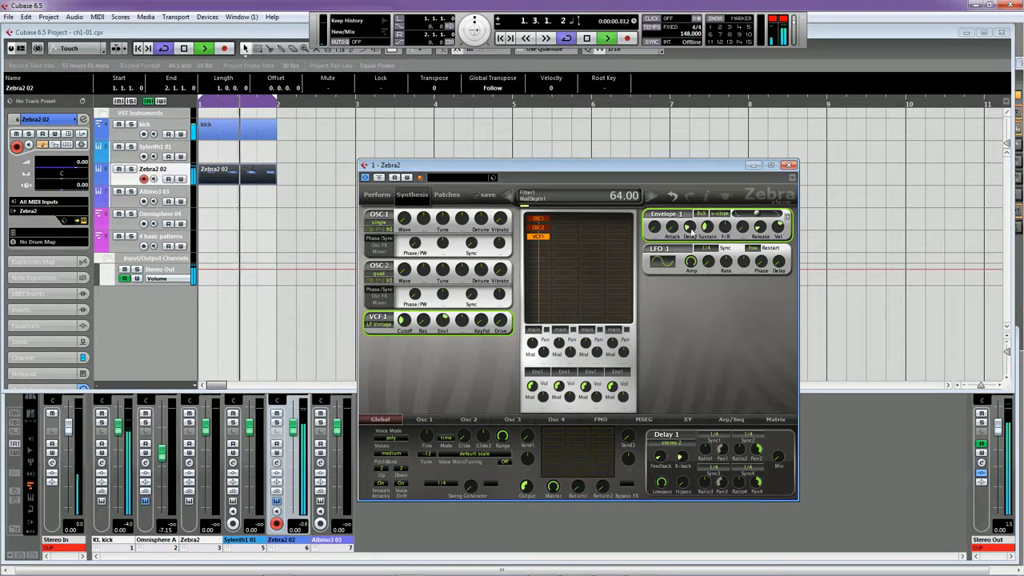
pyautogui.moveTo(710, 232)
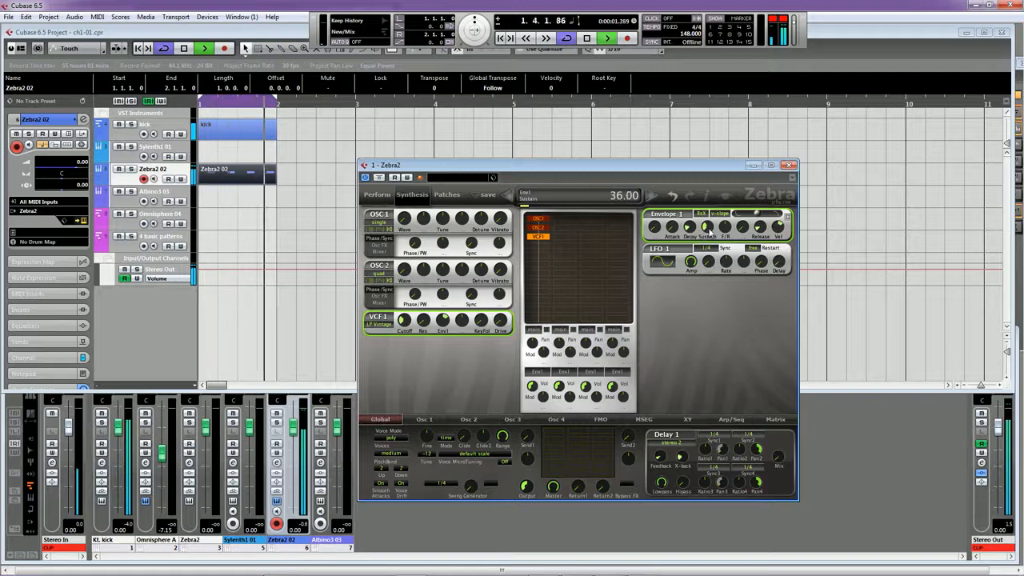
# Set Envelope 1's sustain to 51.50 and restart loop playback with the Zebra2 window clear of the Zebra2 02 part
pyautogui.moveTo(707, 228)
pyautogui.mouseDown()
pyautogui.moveTo(698, 201)
pyautogui.moveTo(697, 217)
pyautogui.mouseUp()
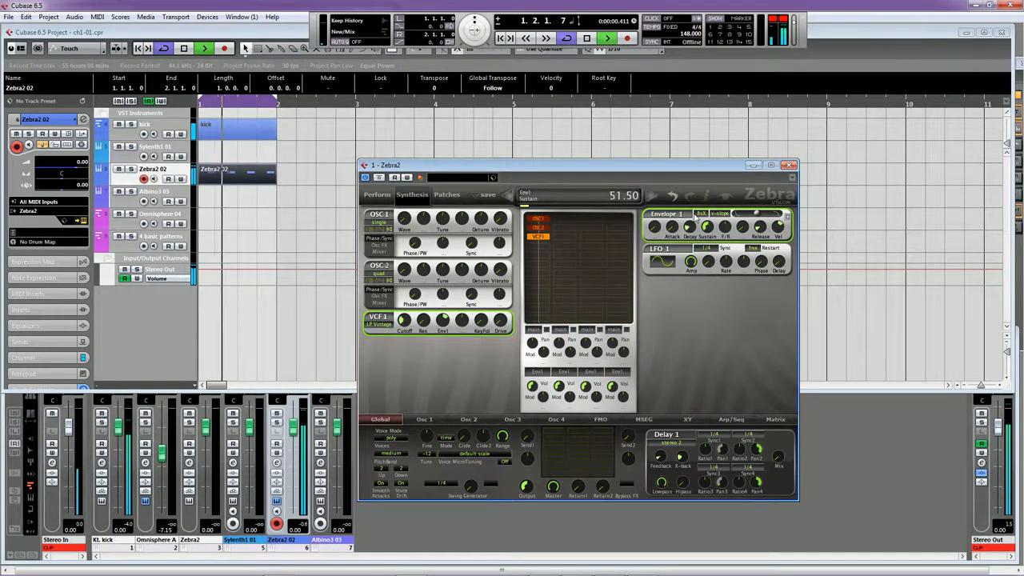
pyautogui.press('space')
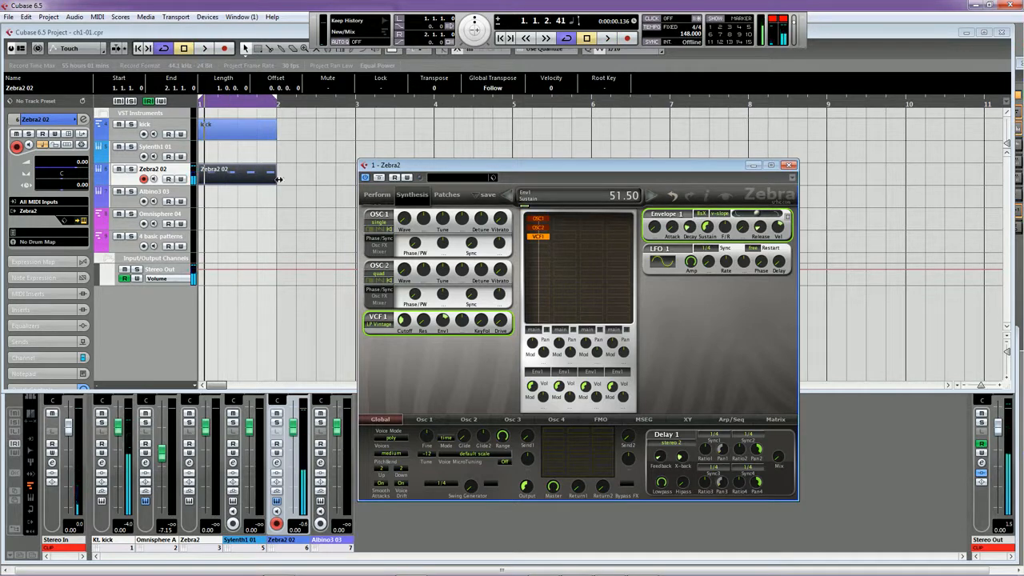
pyautogui.moveTo(427, 171); pyautogui.dragTo(409, 180)
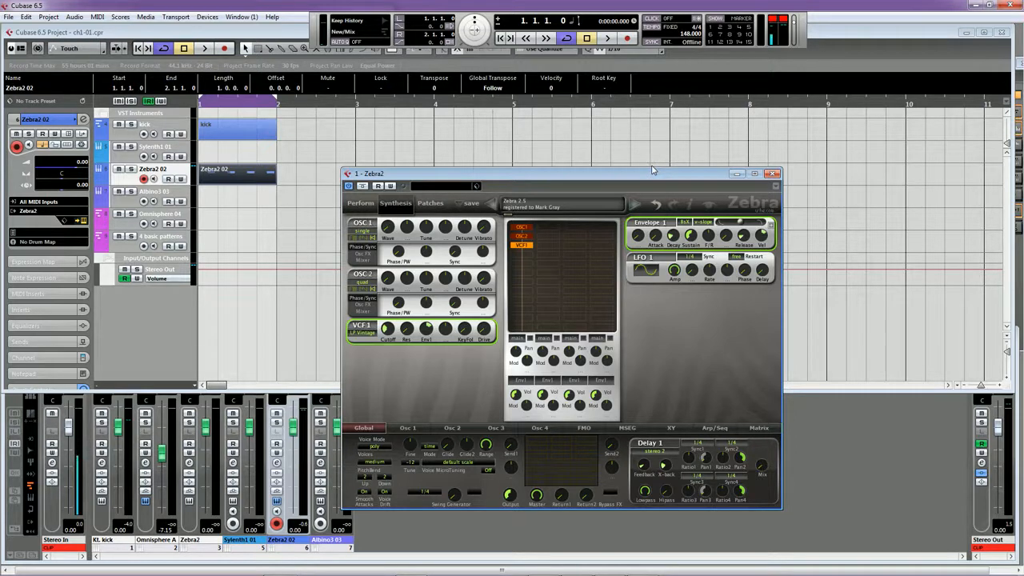
pyautogui.press('space')
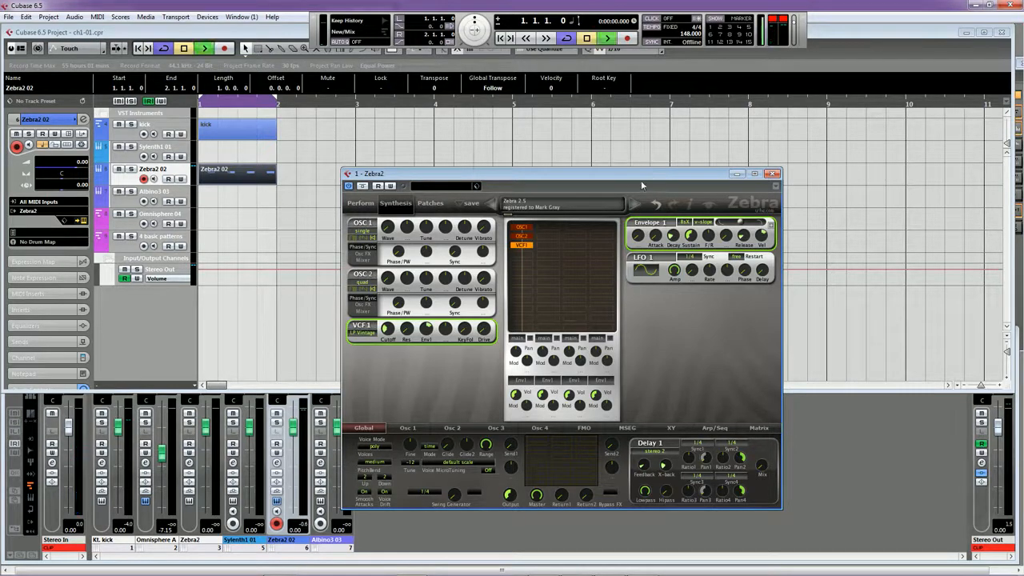
# Move the current Zebra2 02 part back to the 4 basic patterns track, replace it with the pattern at bar 6, and audition the loop
pyautogui.moveTo(405, 179); pyautogui.dragTo(245, 386)
pyautogui.moveTo(228, 181); pyautogui.dragTo(407, 242)
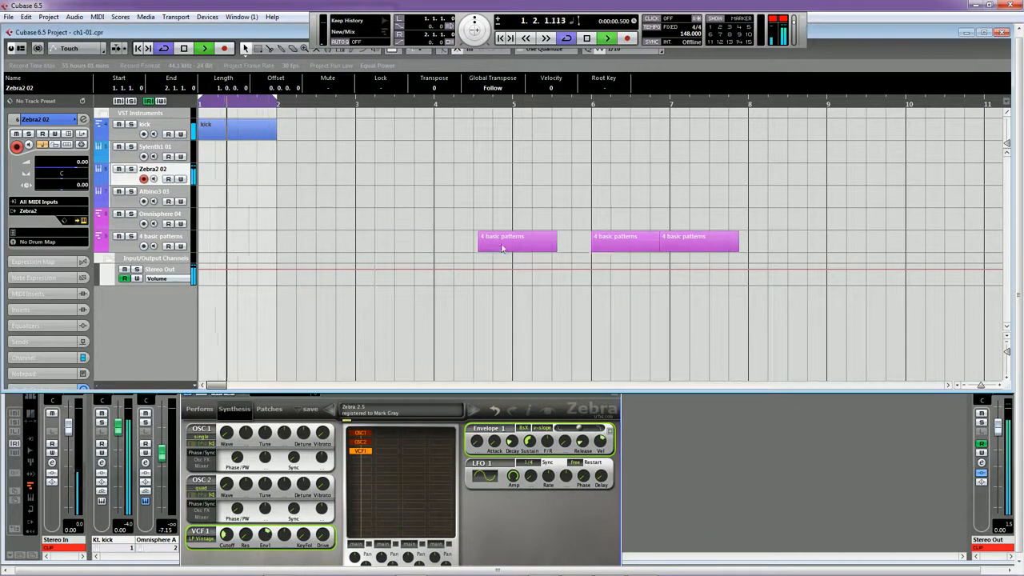
pyautogui.click(551, 245)
pyautogui.moveTo(603, 247); pyautogui.dragTo(213, 180)
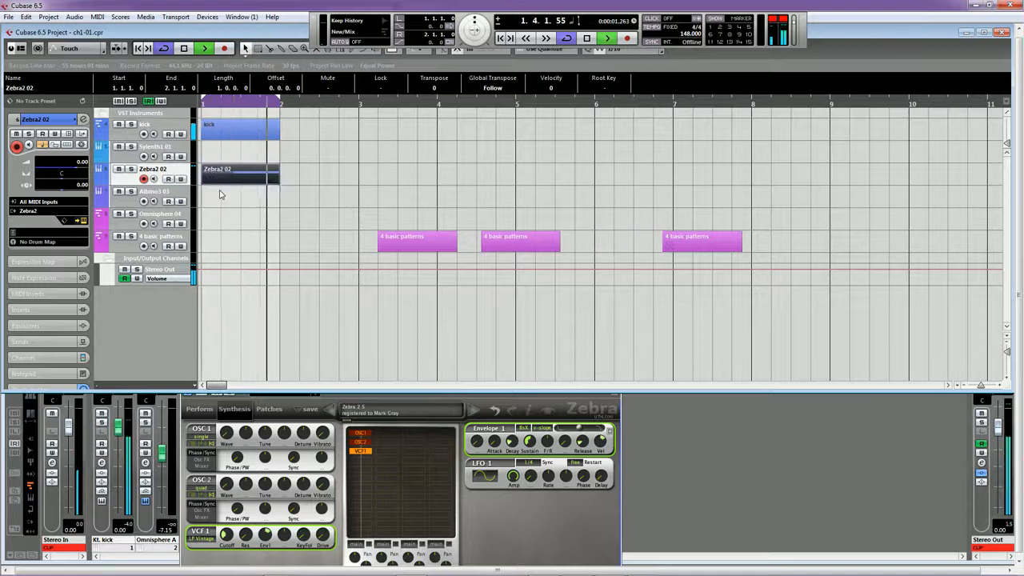
pyautogui.press('space')
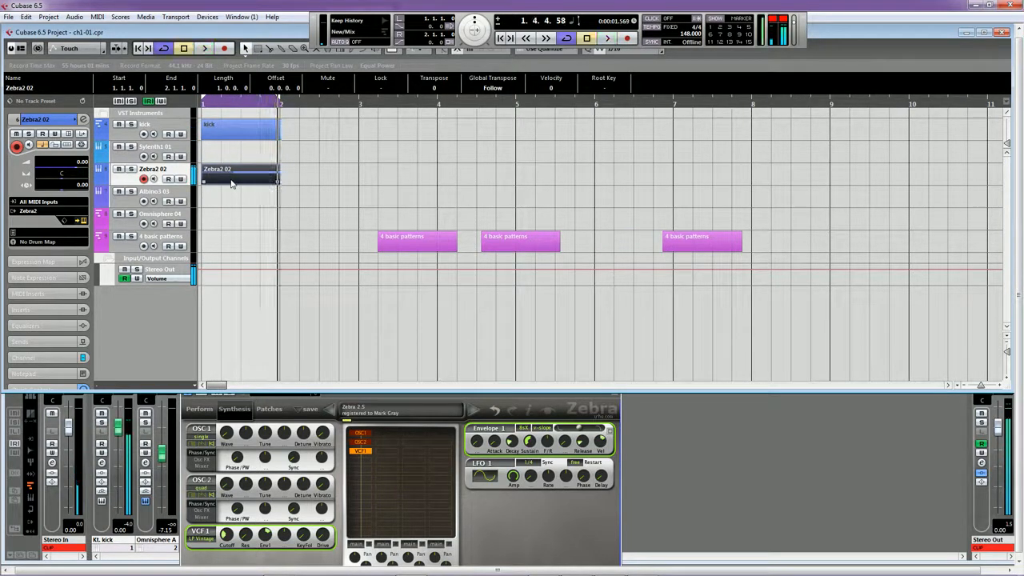
# Return the auditioned part to the 4 basic patterns track, put the last pattern near bar 7 on Zebra2 02 at bar 1, and play
pyautogui.moveTo(317, 396); pyautogui.dragTo(545, 302)
pyautogui.moveTo(238, 172); pyautogui.dragTo(607, 241)
pyautogui.moveTo(703, 244); pyautogui.dragTo(213, 181)
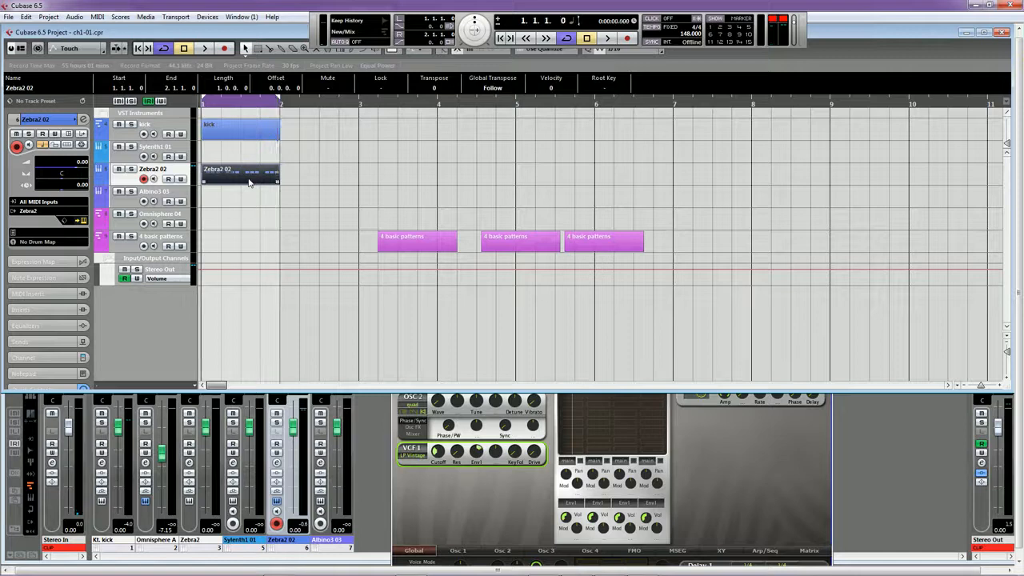
pyautogui.press('space')
# Bring the whole Zebra2 window into view and play the loop from the start of the project
pyautogui.click(466, 496)
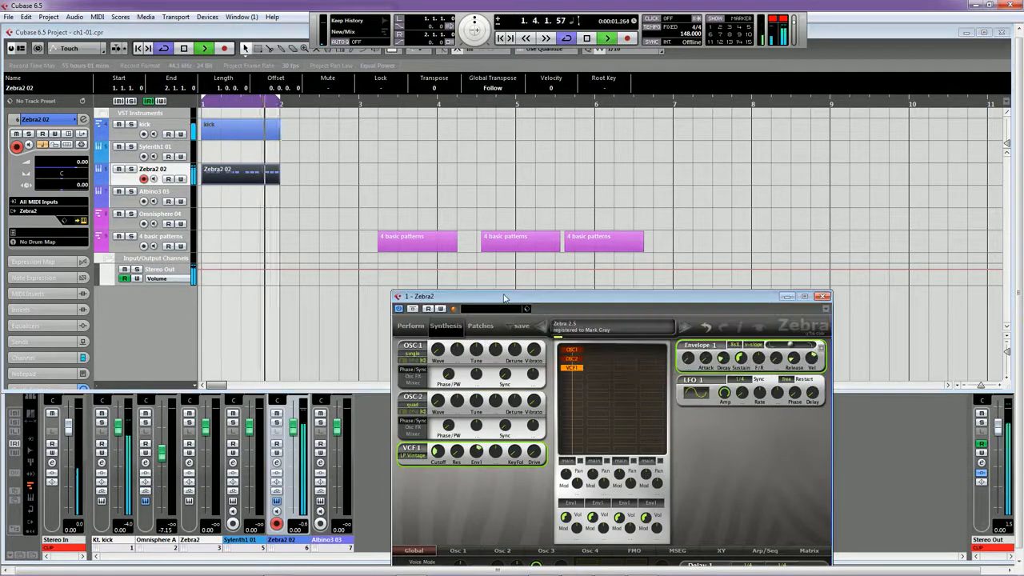
pyautogui.moveTo(505, 297); pyautogui.dragTo(507, 133)
pyautogui.press('space')
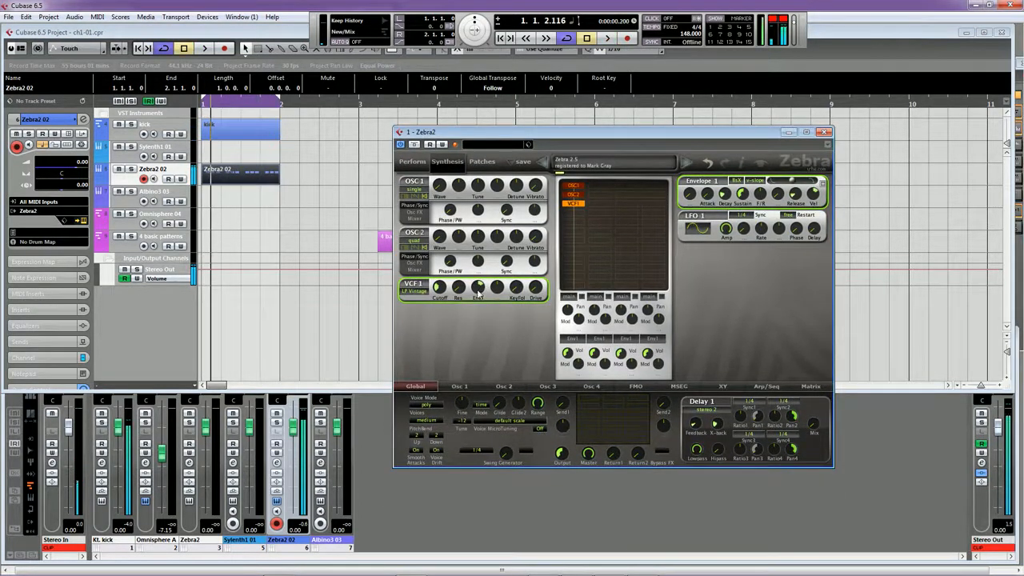
pyautogui.press('KP_Decimal')
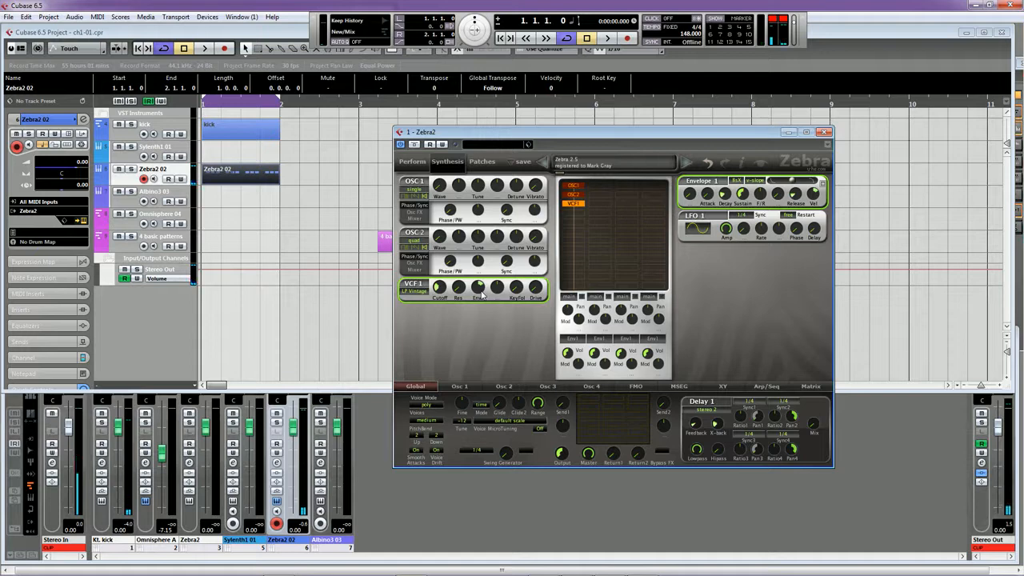
pyautogui.press('space')
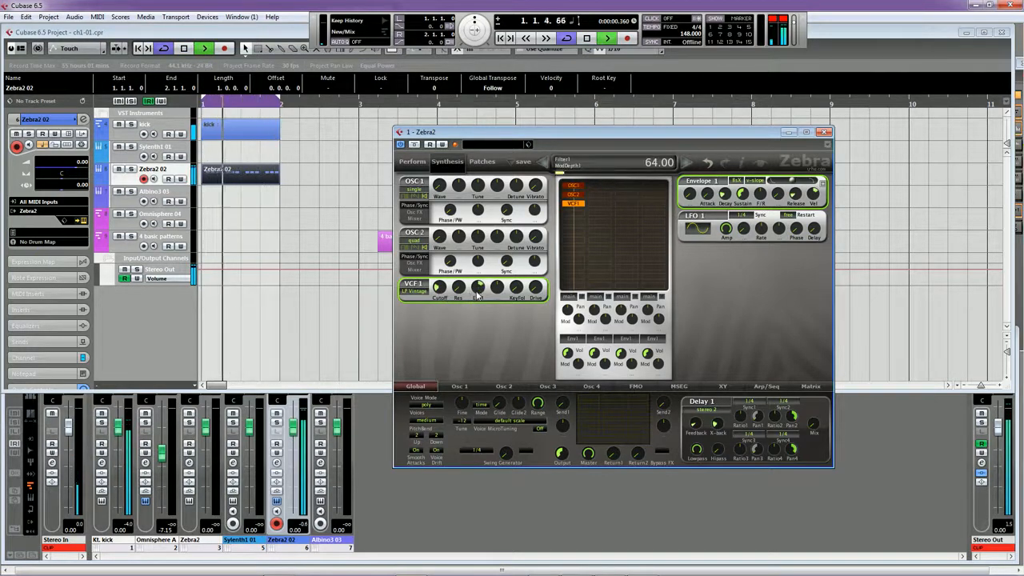
# Leave VCF1's drive at 0 and set Envelope 1's sustain to 55 and decay to 20 while the loop plays
pyautogui.moveTo(540, 288); pyautogui.dragTo(540, 255)
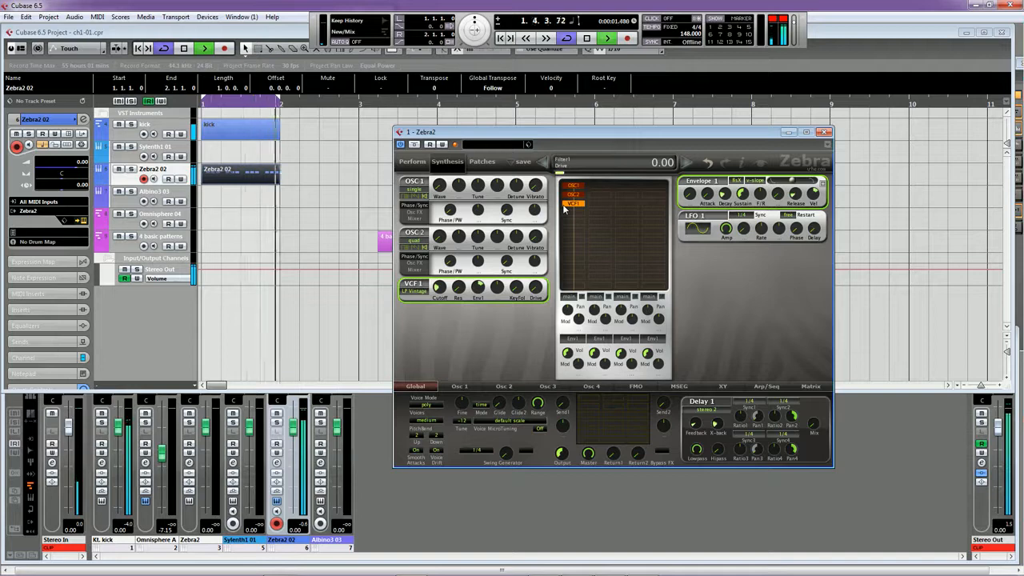
pyautogui.moveTo(741, 193)
pyautogui.mouseDown()
pyautogui.moveTo(741, 178)
pyautogui.moveTo(741, 207)
pyautogui.mouseUp()
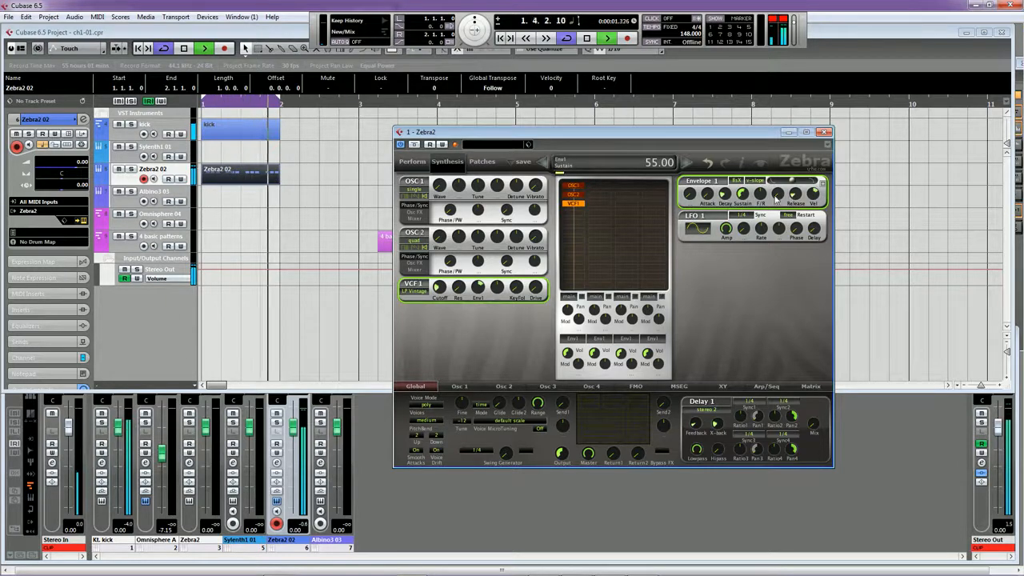
pyautogui.doubleClick(724, 195)
pyautogui.moveTo(724, 195); pyautogui.dragTo(725, 230)
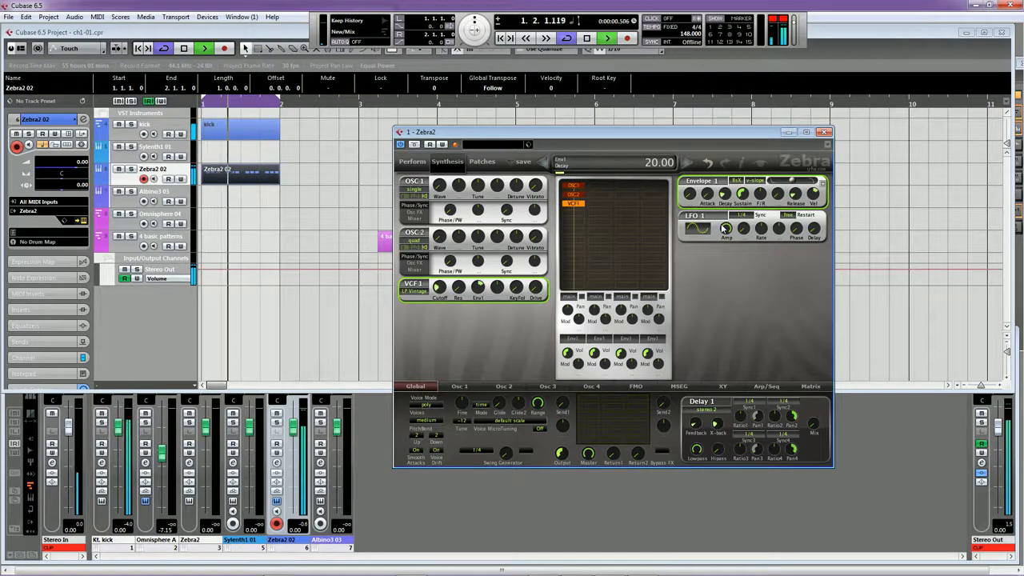
# In the Zebra2 02 part, lower the velocities of the first, second, fifth, sixth, eighth, tenth and last notes, and audition the loop
pyautogui.press('space')
pyautogui.doubleClick(243, 177)
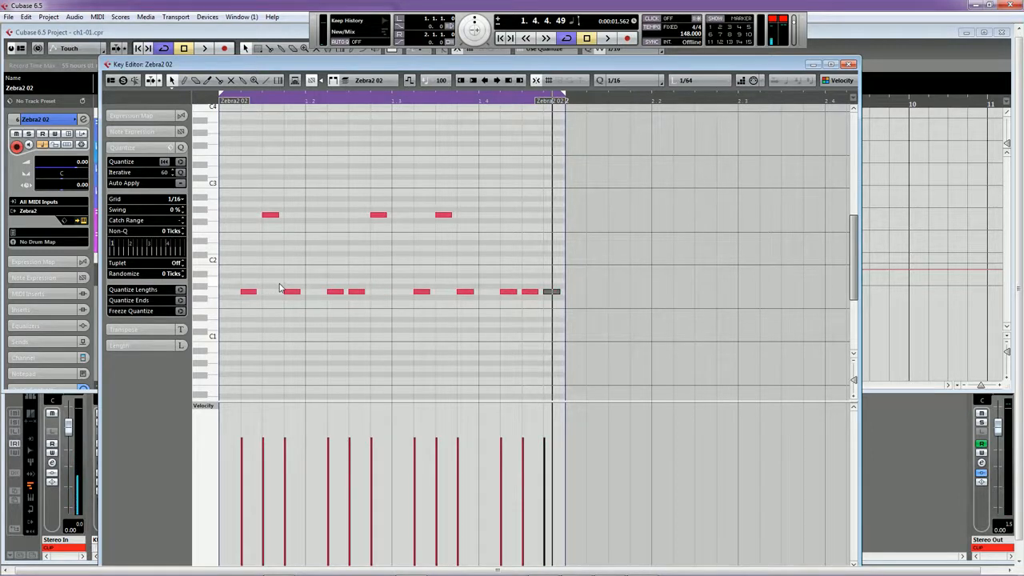
pyautogui.press('Home')
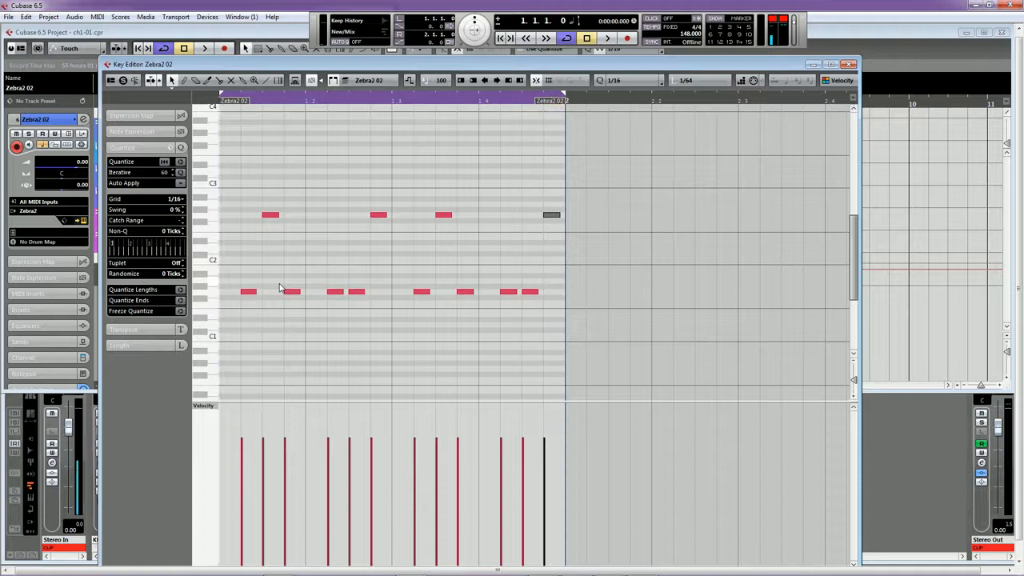
pyautogui.press('space')
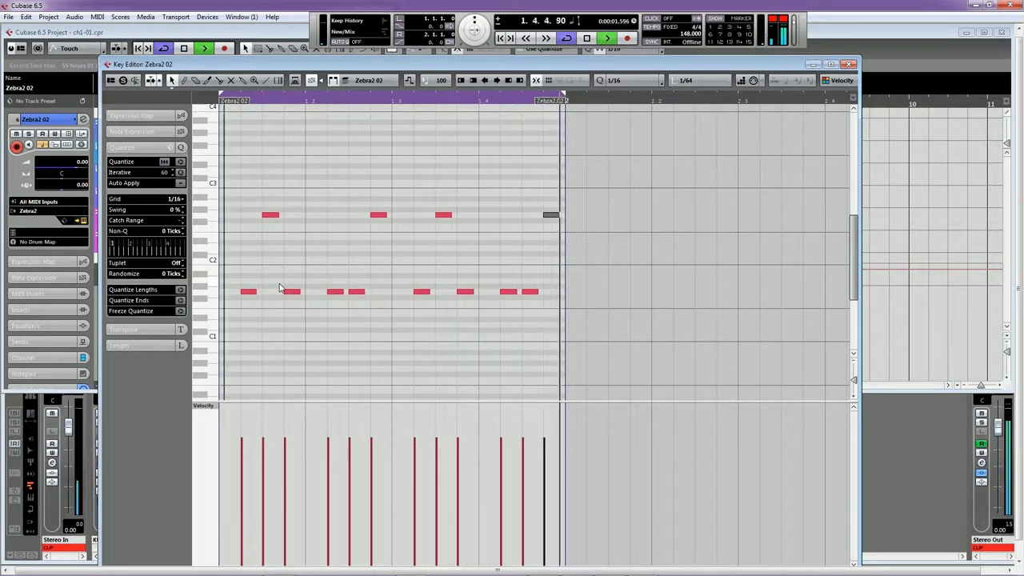
pyautogui.press('space')
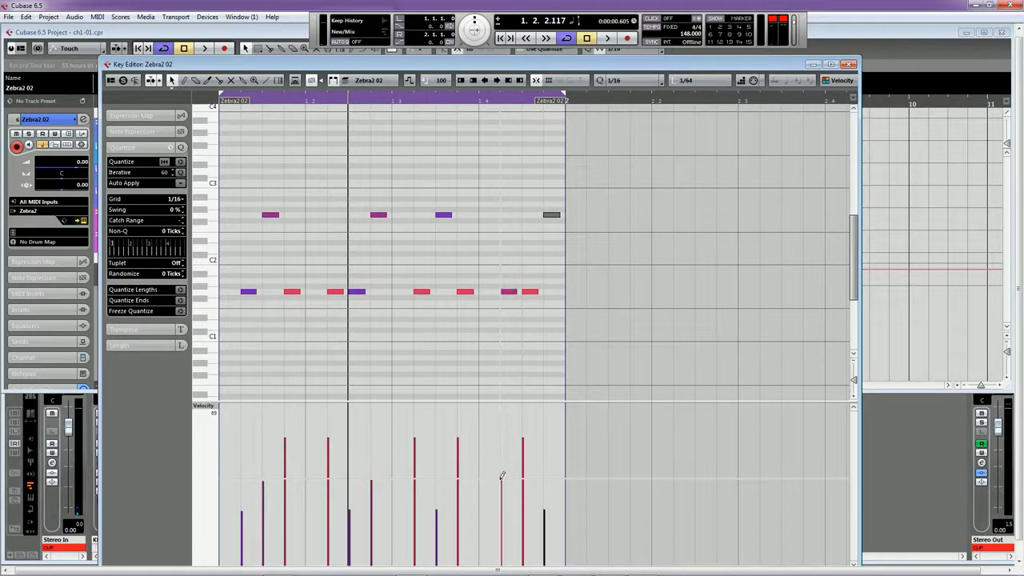
pyautogui.press('space')
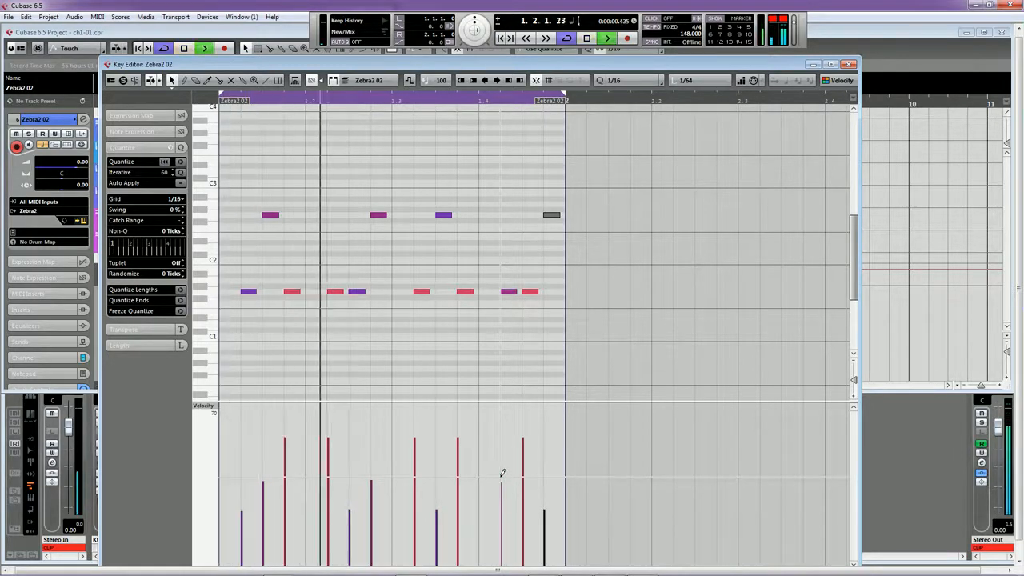
pyautogui.click(848, 64)
pyautogui.press('space')
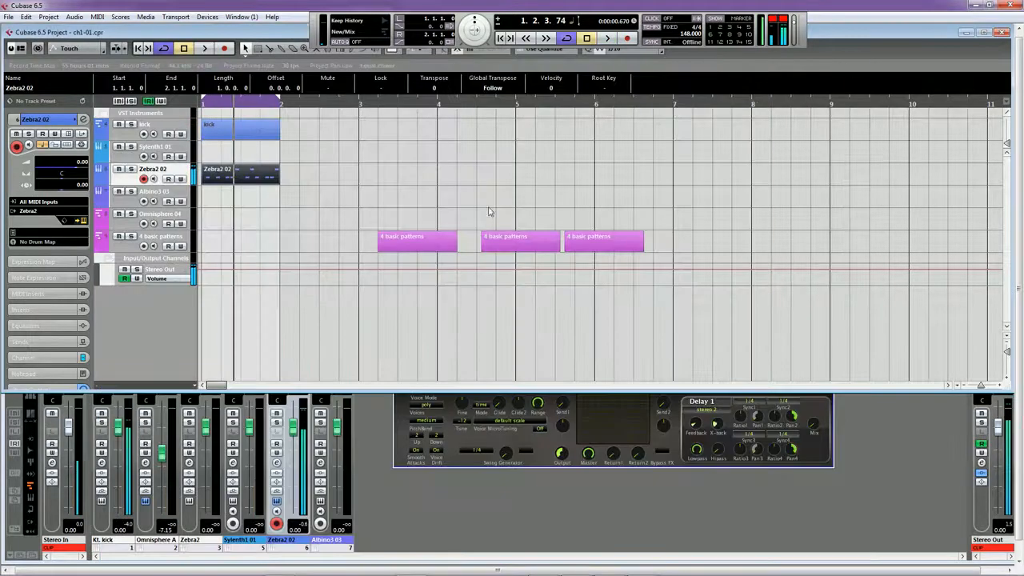
# Bring the Zebra2 window forward, audition Envelope 1's velocity amount at 0, and set it to 38
pyautogui.click(405, 439)
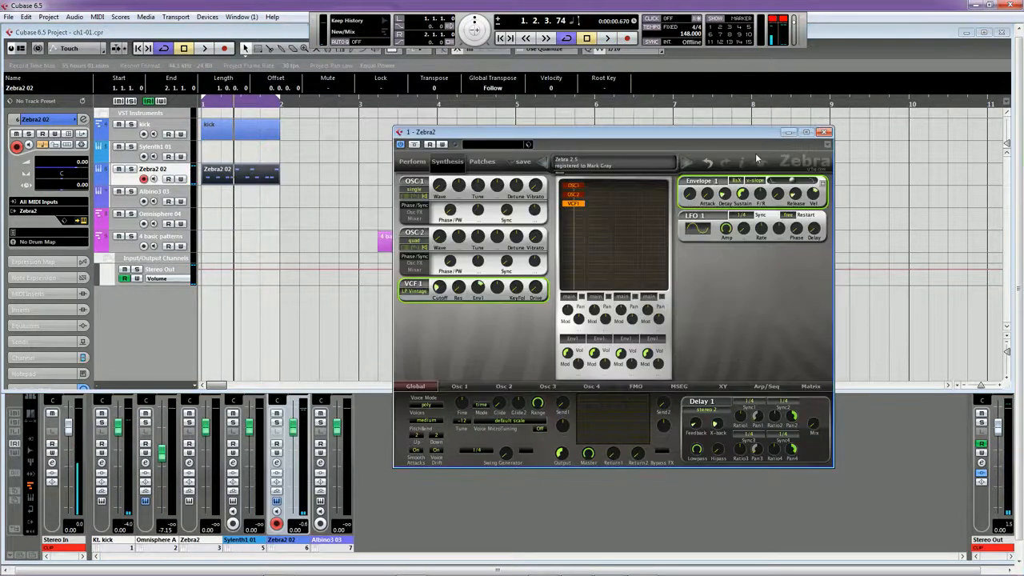
pyautogui.moveTo(736, 132); pyautogui.dragTo(736, 161)
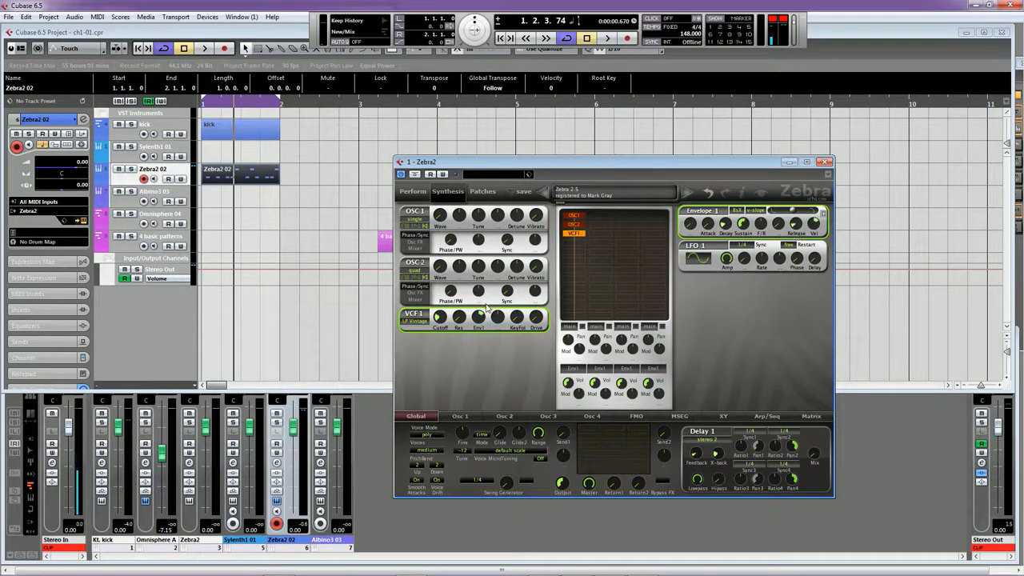
pyautogui.press('space')
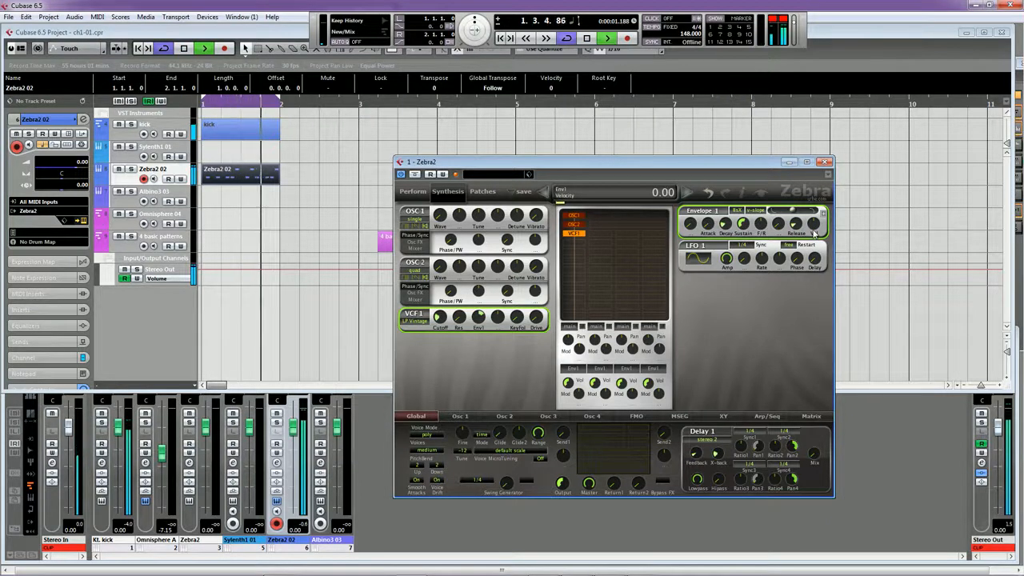
pyautogui.press('space')
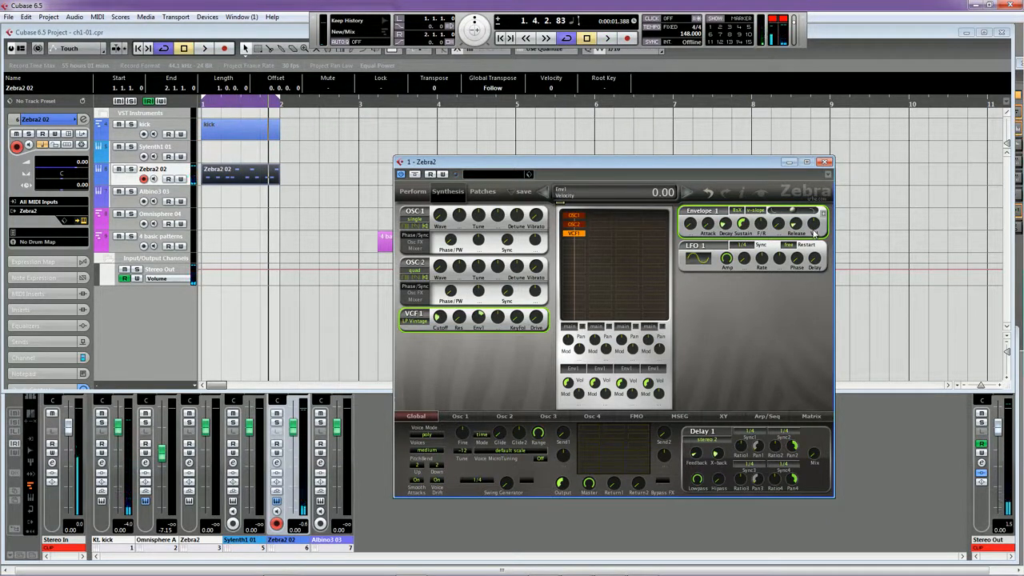
pyautogui.press('space')
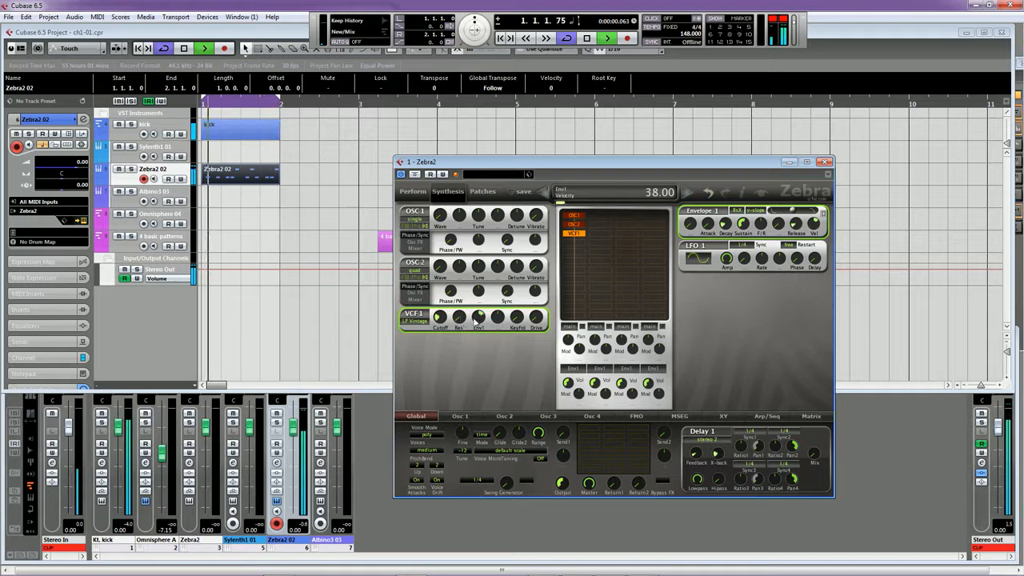
# Set VCF1's cutoff to 58, its Env1 modulation depth to 66, and Envelope 1's sustain to 43
pyautogui.scroll(17, 438, 319)
pyautogui.scroll(-2, 437, 319)
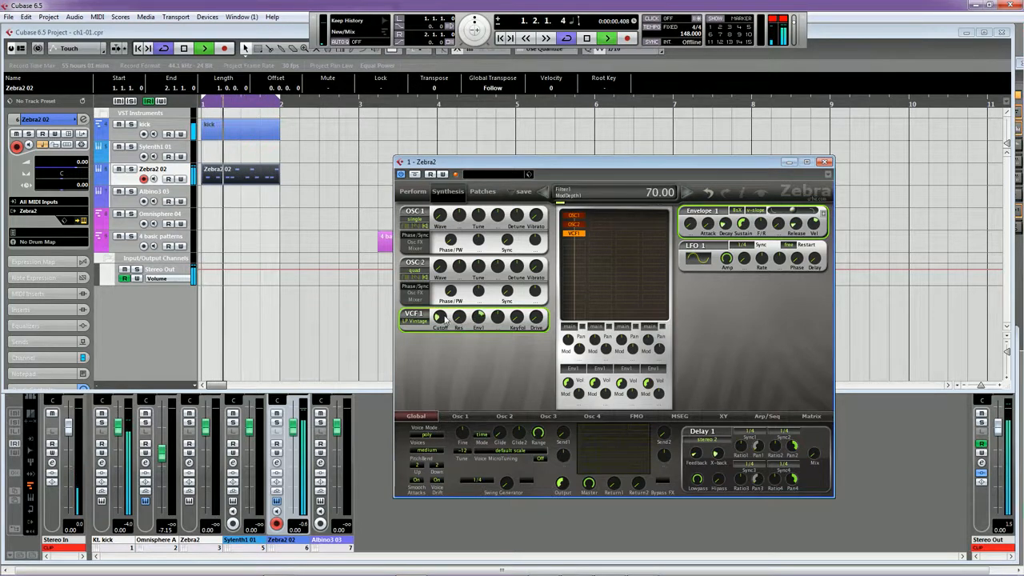
pyautogui.scroll(-12, 438, 318)
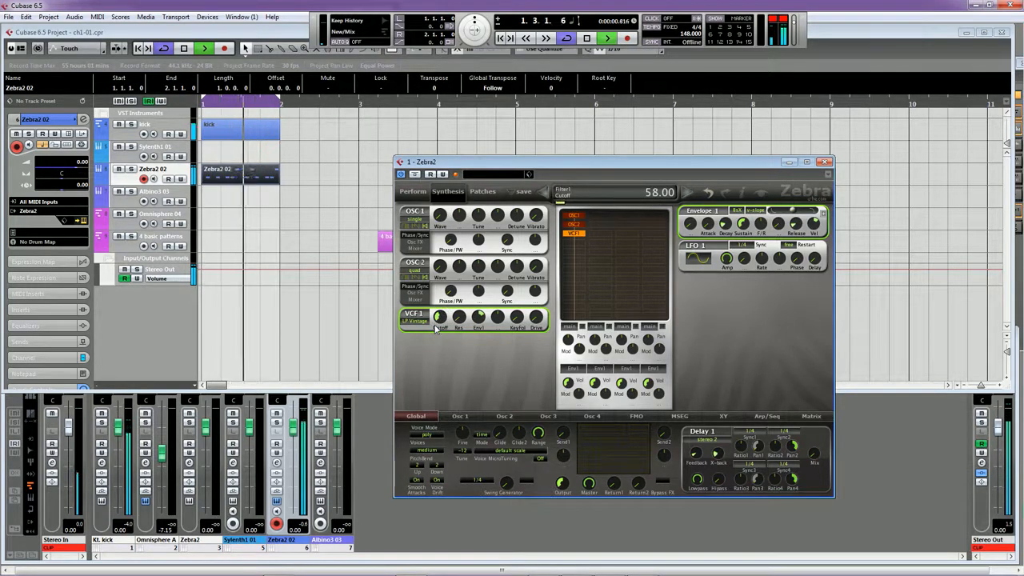
pyautogui.moveTo(436, 328); pyautogui.dragTo(478, 327)
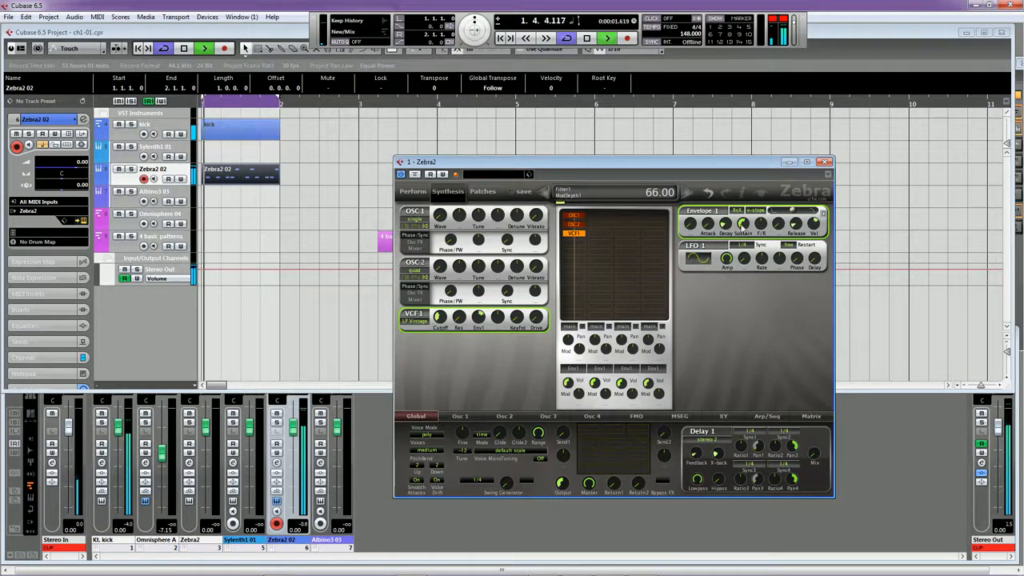
pyautogui.moveTo(741, 224); pyautogui.dragTo(743, 233)
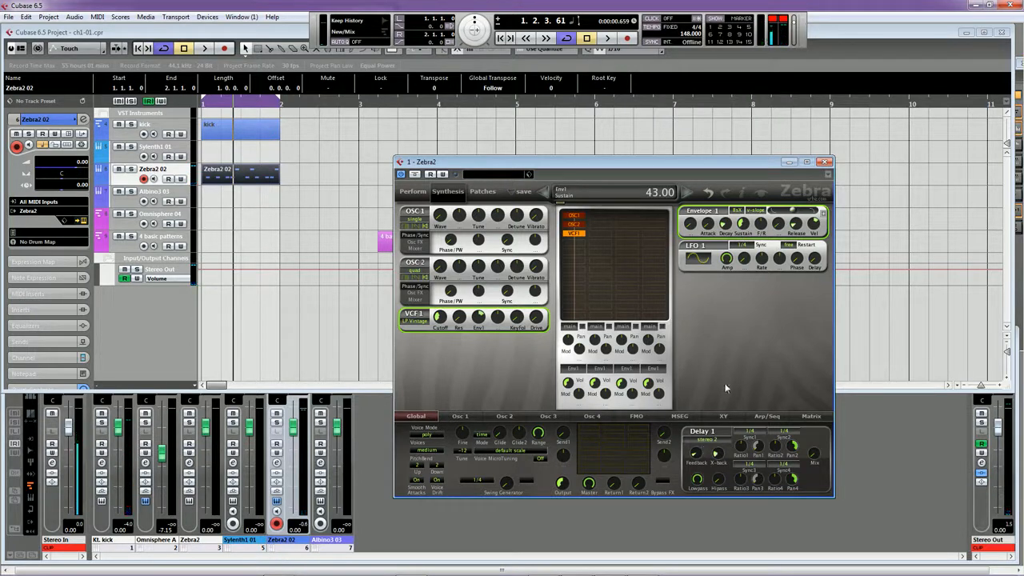
# Add EQ1 to the first lane of the effects grid with a low-shelf gain of -5.50 and Send1 at 70.50
pyautogui.click(592, 432)
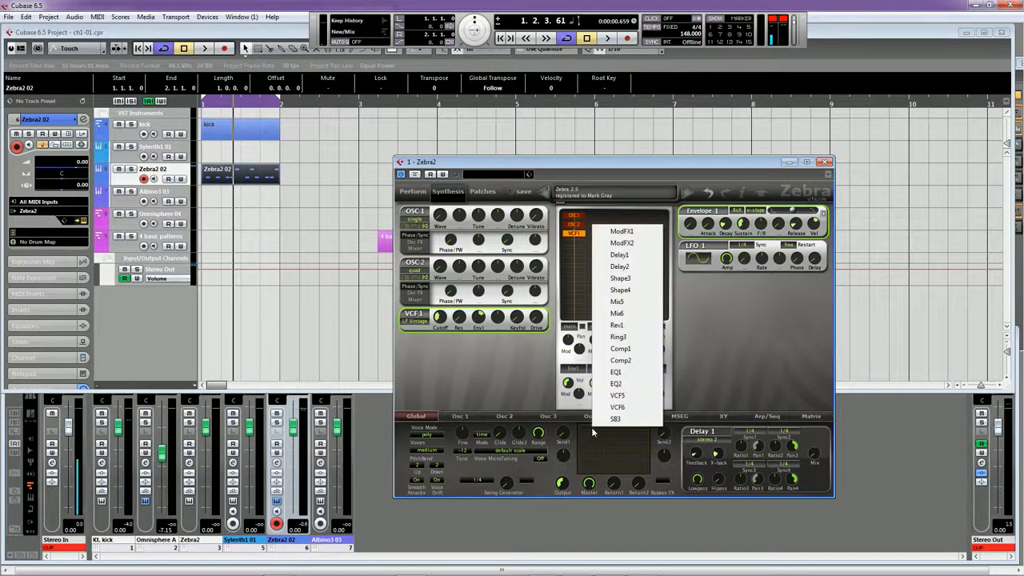
pyautogui.click(614, 374)
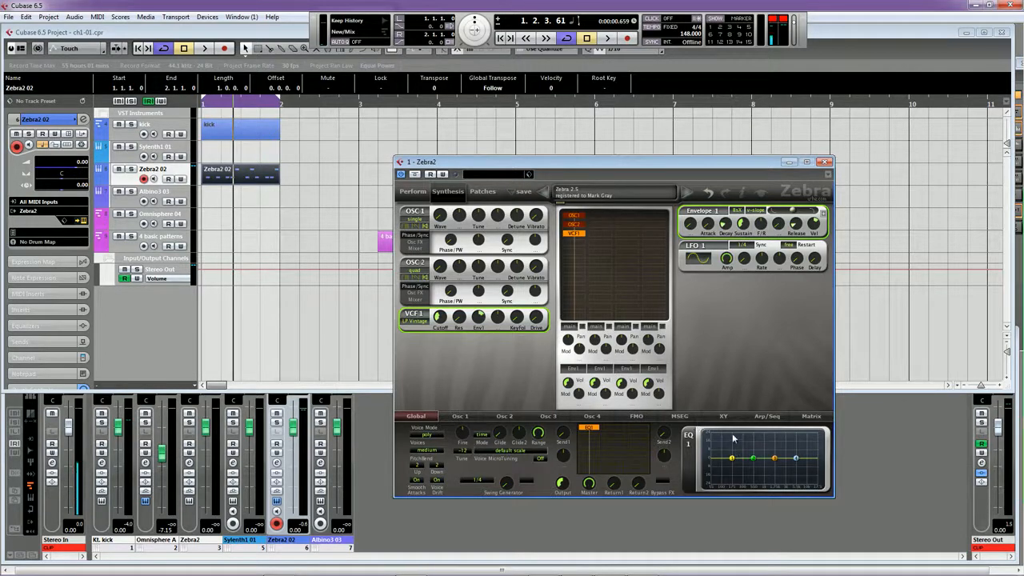
pyautogui.moveTo(729, 462)
pyautogui.mouseDown()
pyautogui.moveTo(716, 475)
pyautogui.moveTo(717, 466)
pyautogui.mouseUp()
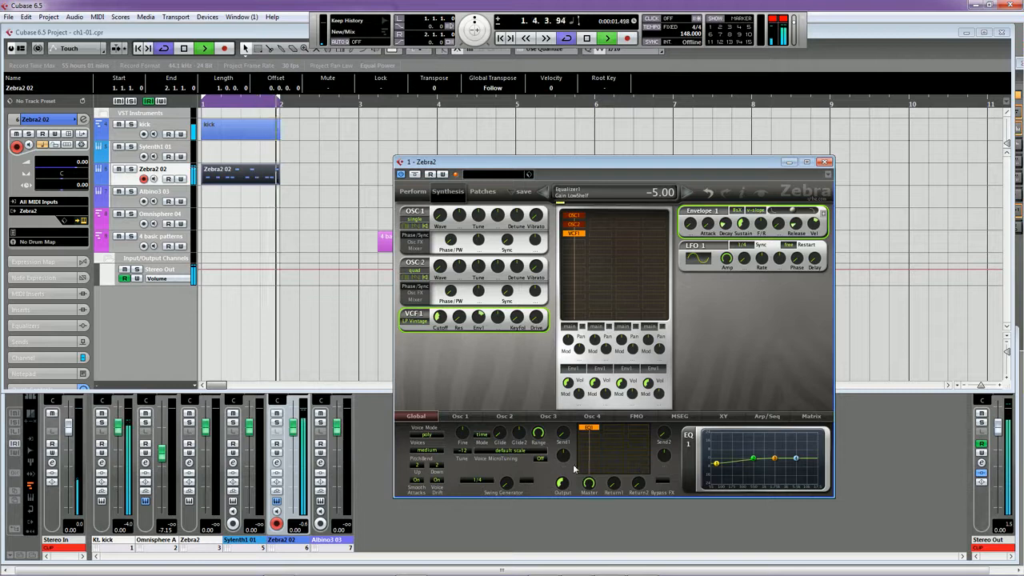
pyautogui.moveTo(563, 433); pyautogui.dragTo(562, 361)
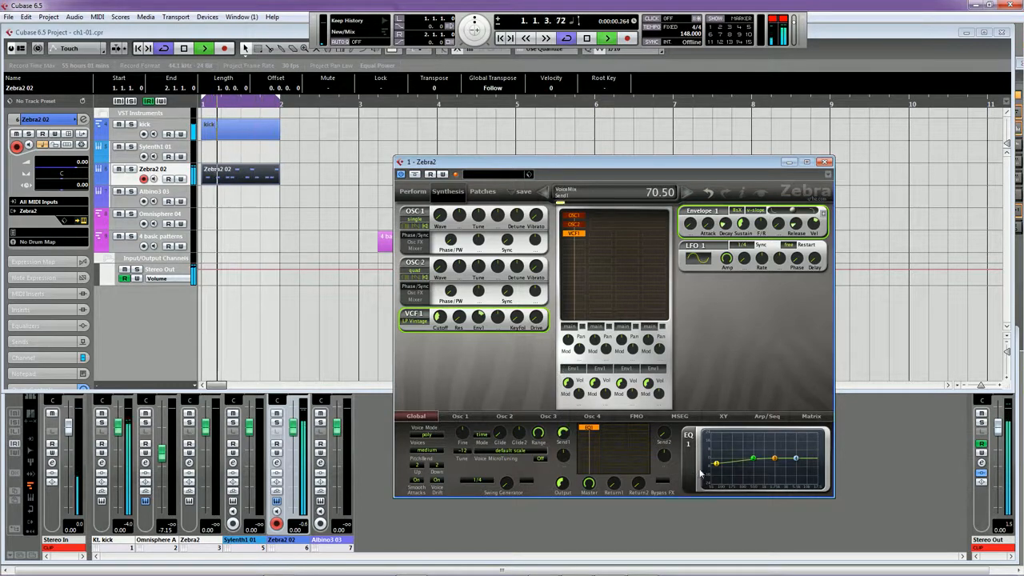
pyautogui.moveTo(715, 466)
pyautogui.mouseDown()
pyautogui.moveTo(712, 489)
pyautogui.moveTo(701, 465)
pyautogui.mouseUp()
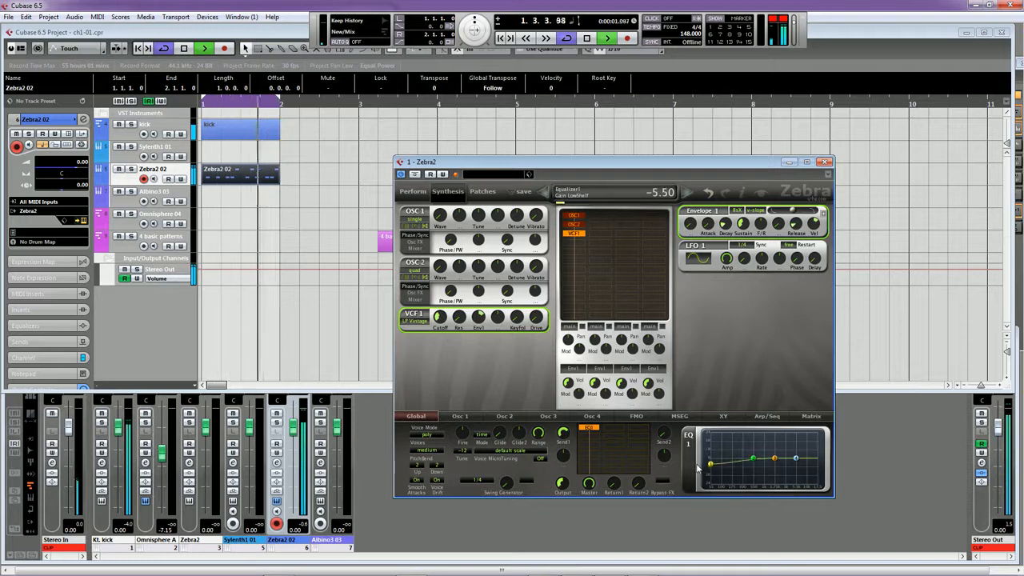
# Dip EQ1's third band slightly, nudge its fourth band up in frequency, and restart the loop to audition the EQ curve
pyautogui.moveTo(775, 461); pyautogui.dragTo(799, 459)
pyautogui.press('space')
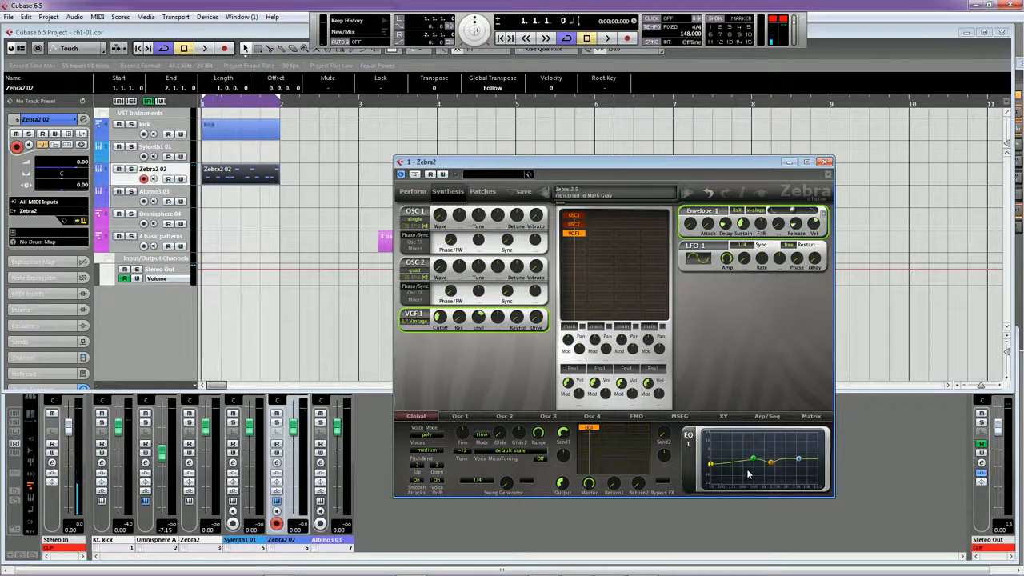
pyautogui.press('space')
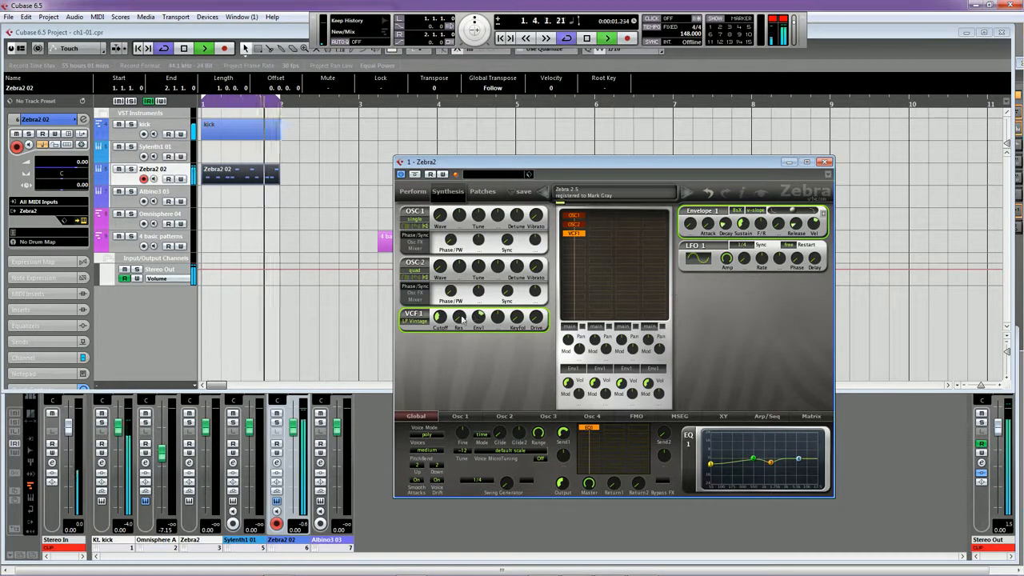
# Set Envelope 1's sustain to 38.50, bypass EQ1 in the effects grid, and set VCF1's cutoff to 56
pyautogui.moveTo(443, 326); pyautogui.dragTo(443, 323)
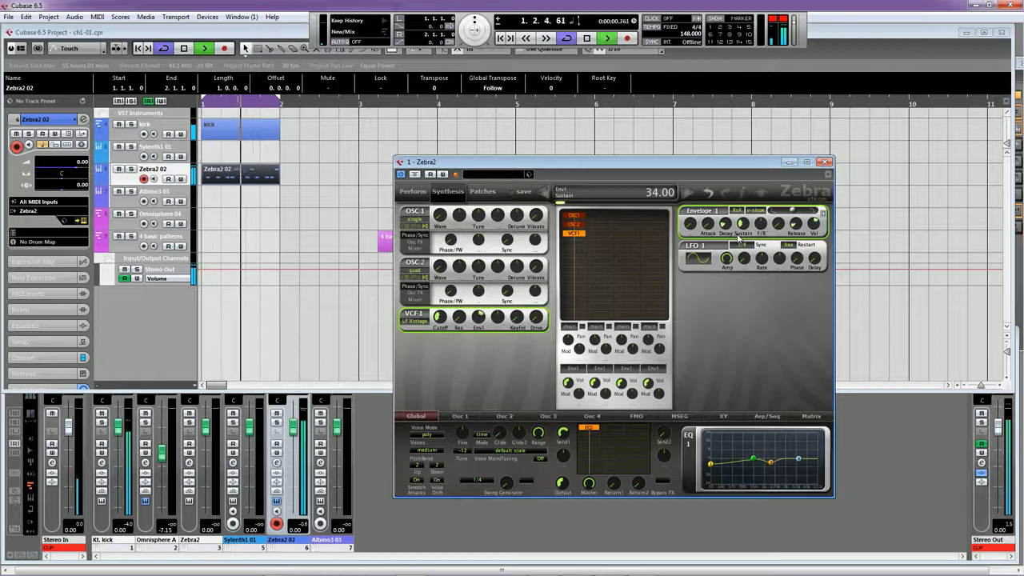
pyautogui.moveTo(739, 231); pyautogui.dragTo(738, 232)
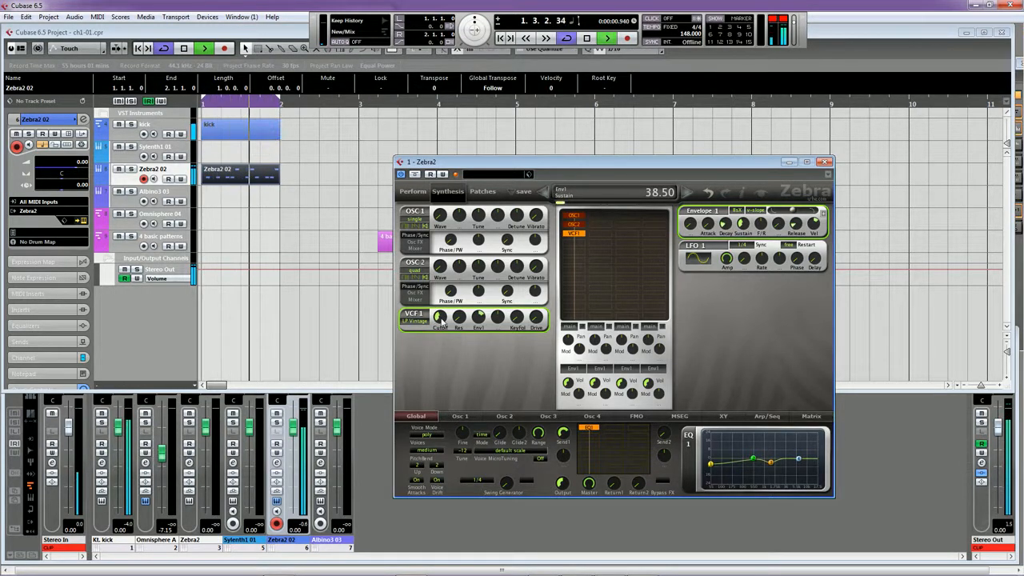
pyautogui.moveTo(439, 317); pyautogui.dragTo(436, 347)
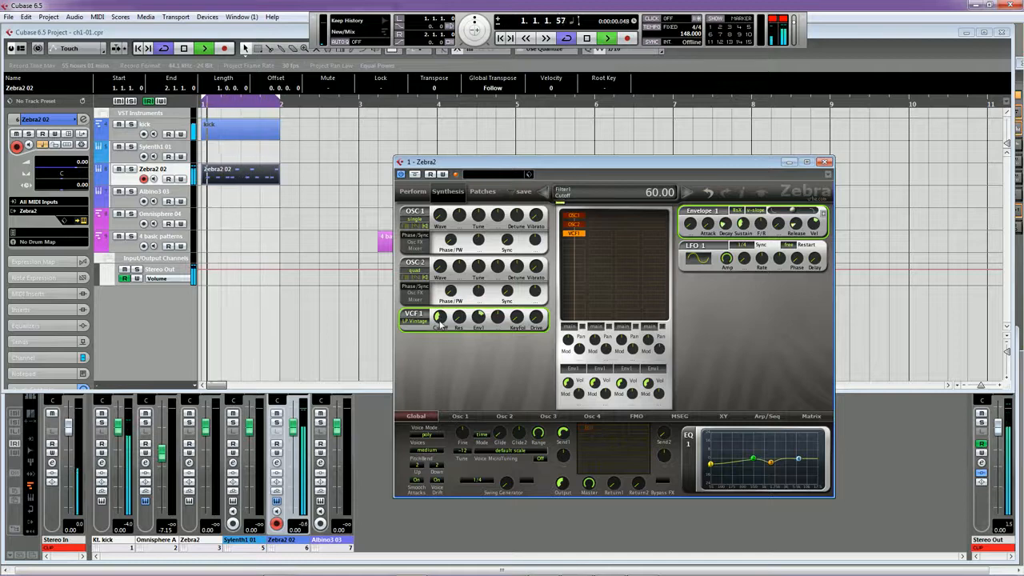
pyautogui.moveTo(440, 322); pyautogui.dragTo(440, 327)
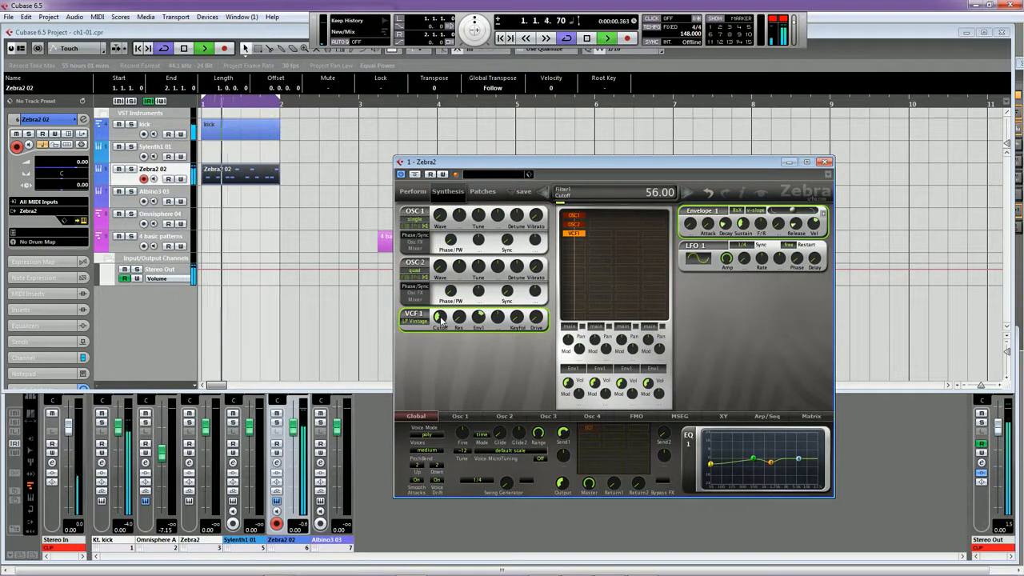
pyautogui.press('space')
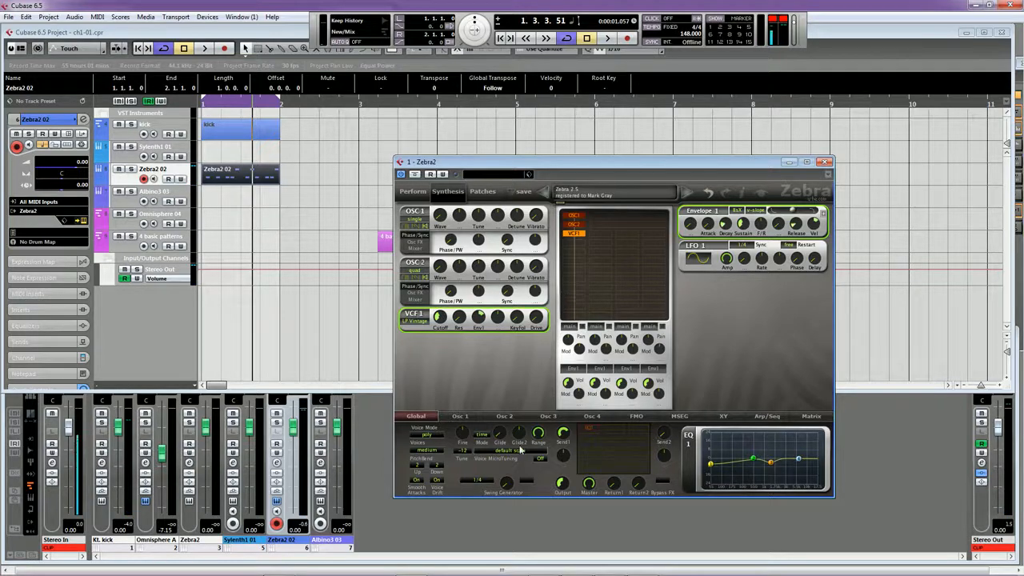
# Add Comb1 below VCF1 in the main grid and audition its input at 68, feedback at 12, and raised vibrato and damp
pyautogui.click(570, 242)
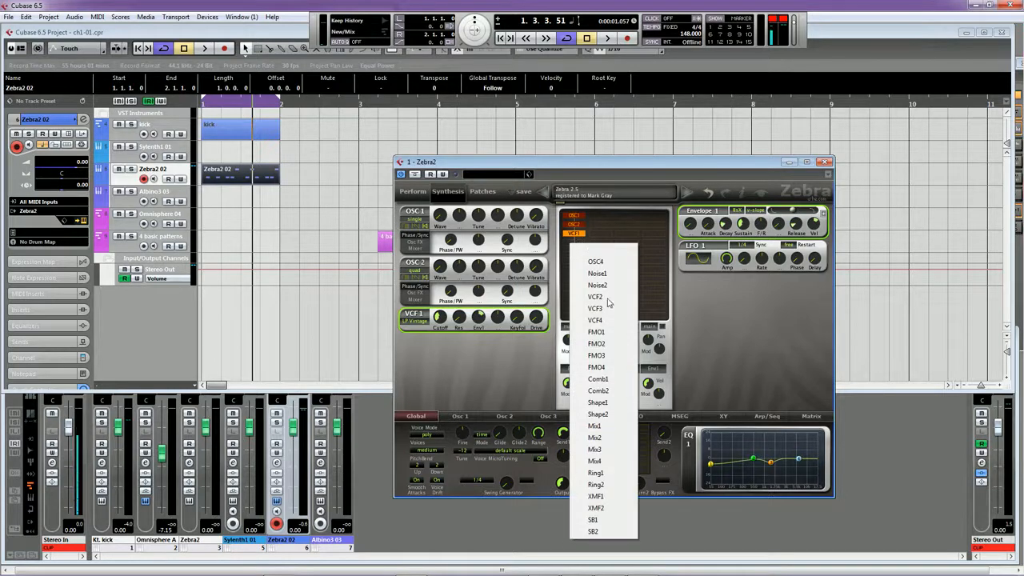
pyautogui.click(598, 379)
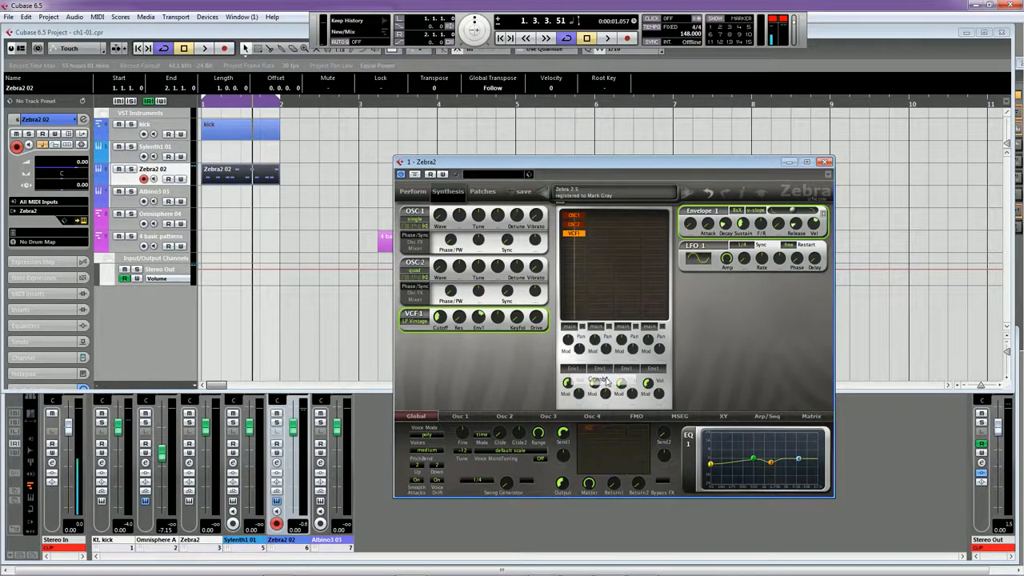
pyautogui.press('space')
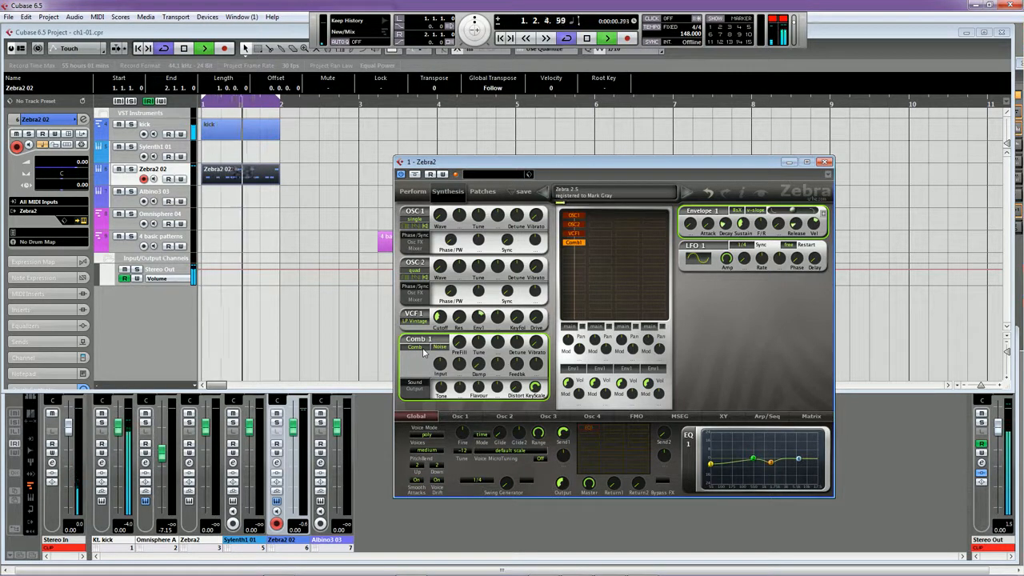
pyautogui.moveTo(439, 363); pyautogui.dragTo(439, 346)
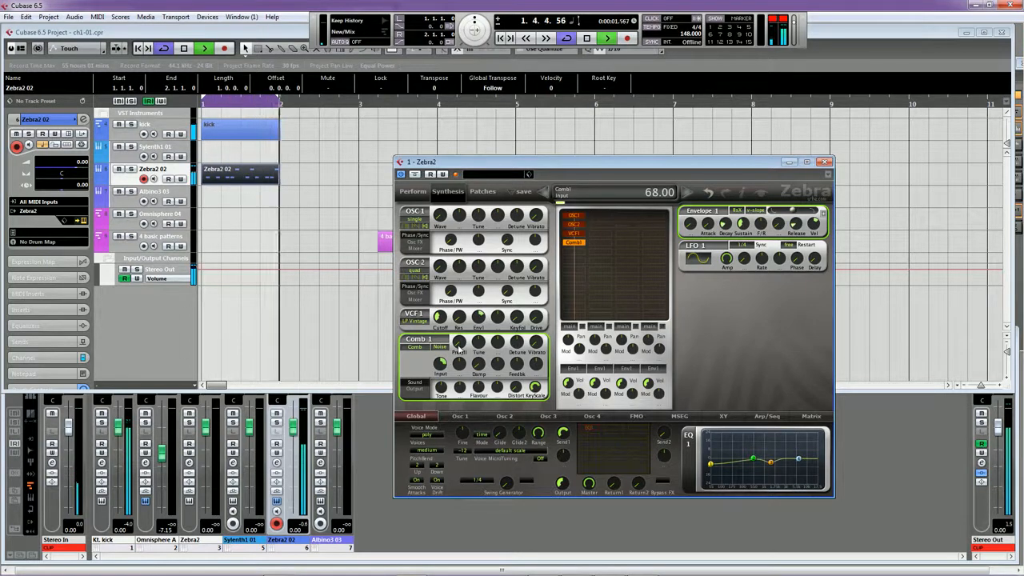
pyautogui.moveTo(514, 370); pyautogui.dragTo(516, 378)
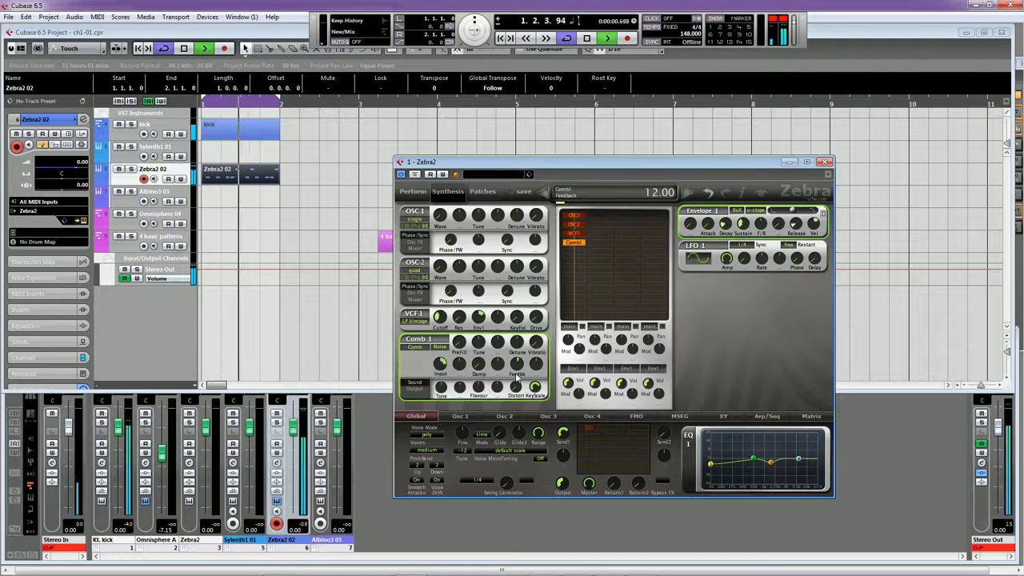
pyautogui.moveTo(537, 335); pyautogui.dragTo(538, 324)
pyautogui.moveTo(517, 364); pyautogui.dragTo(517, 360)
pyautogui.moveTo(439, 366); pyautogui.dragTo(478, 348)
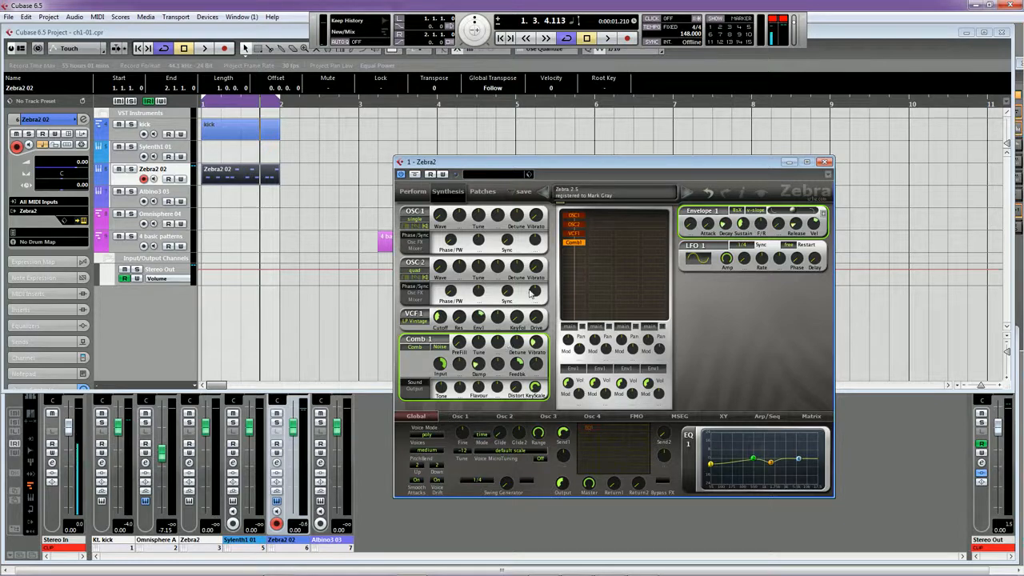
# Show the mixer, bring the Zebra2 window back in front, and disable Comb1 in the main grid
pyautogui.press('F3')
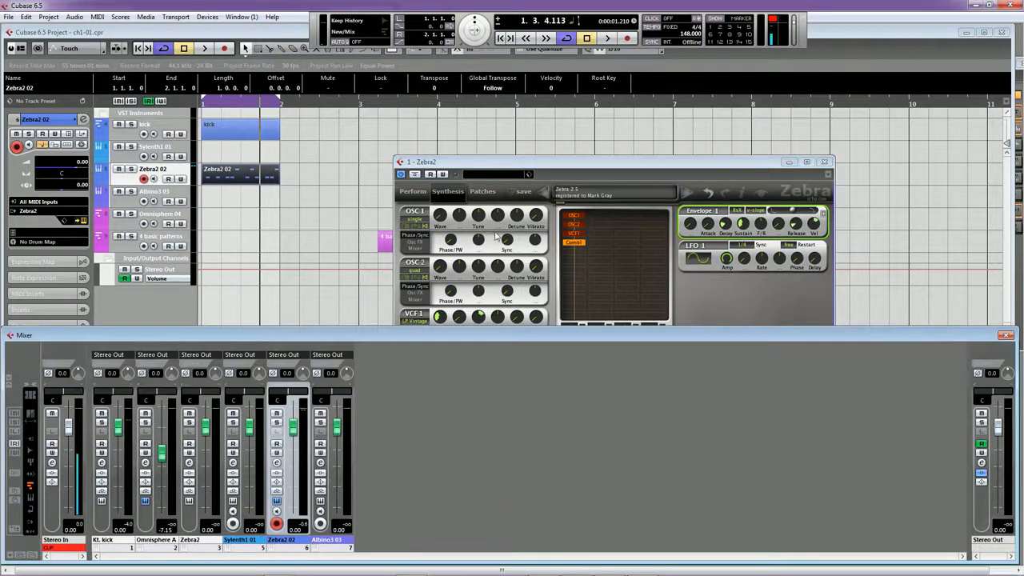
pyautogui.click(664, 169)
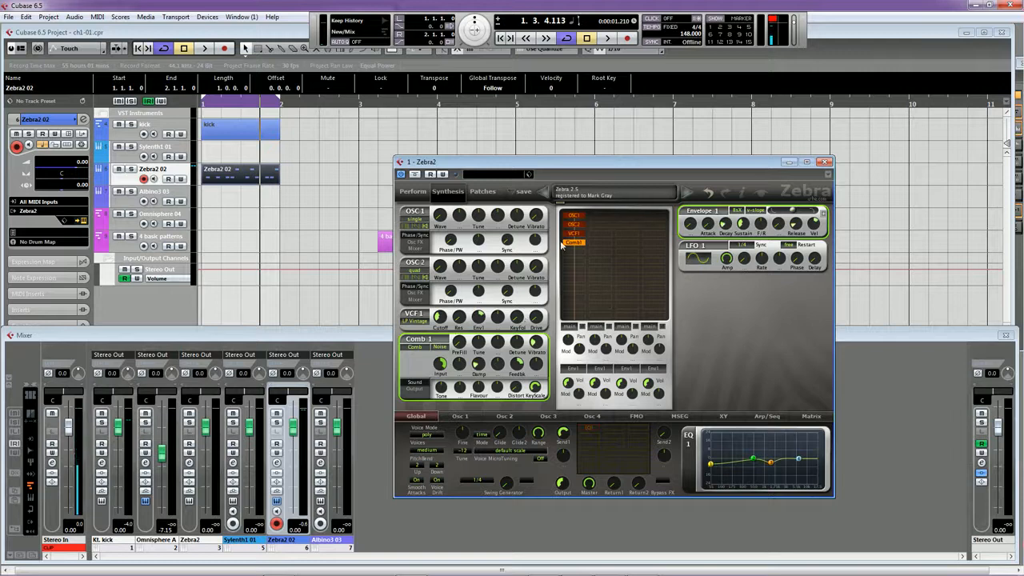
pyautogui.press('Delete')
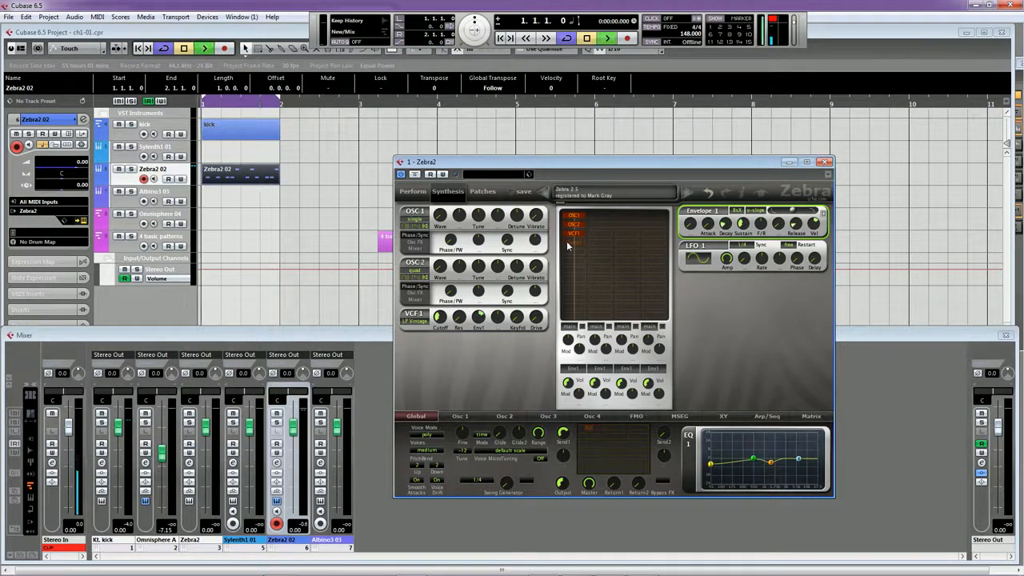
# Set VCF1's cutoff to 52, its Env1 modulation depth to 66, and Envelope 1's sustain to 36.50 while auditioning the loop
pyautogui.press('space')
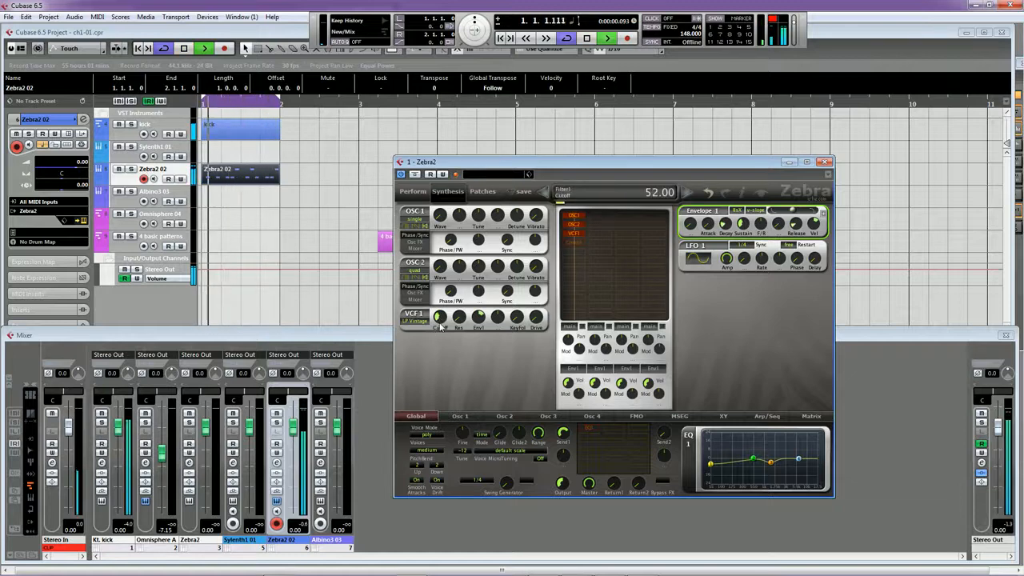
pyautogui.press('space')
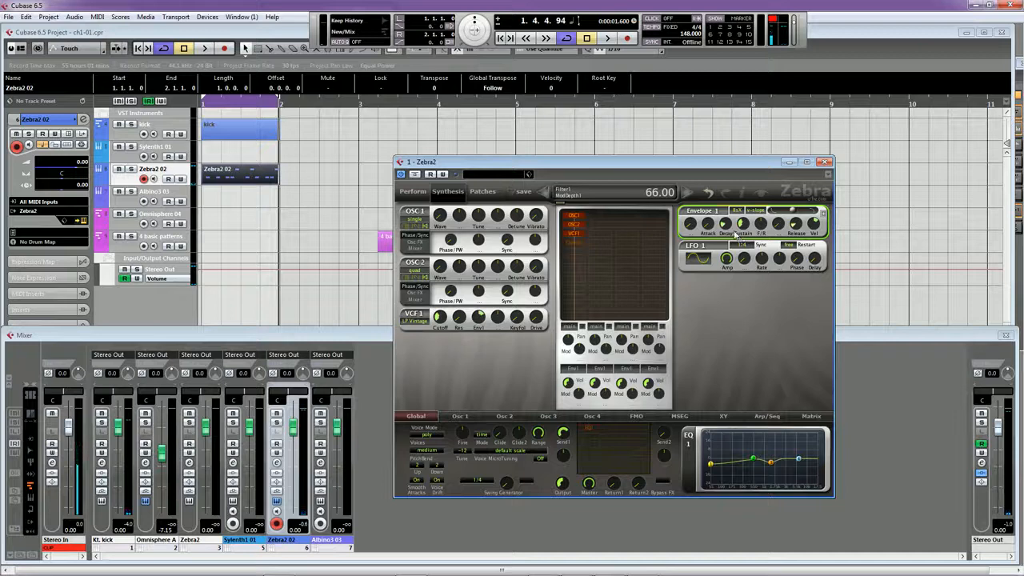
pyautogui.press('space')
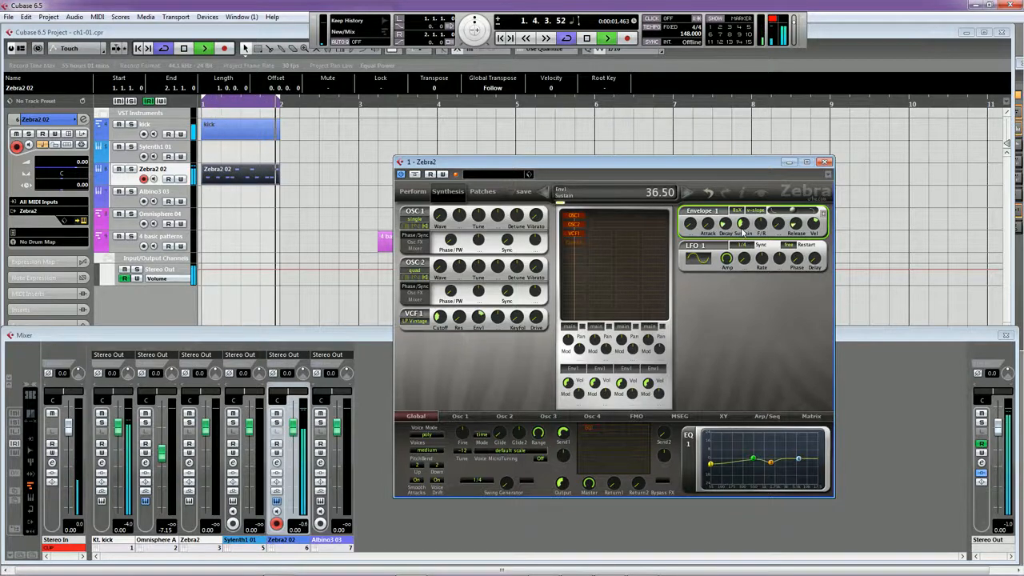
# Try Envelope 1's slope at -62, set it to 2, and set decay to 24.50, sustain to 34.50 and attack to 0
pyautogui.scroll(-6, 762, 233)
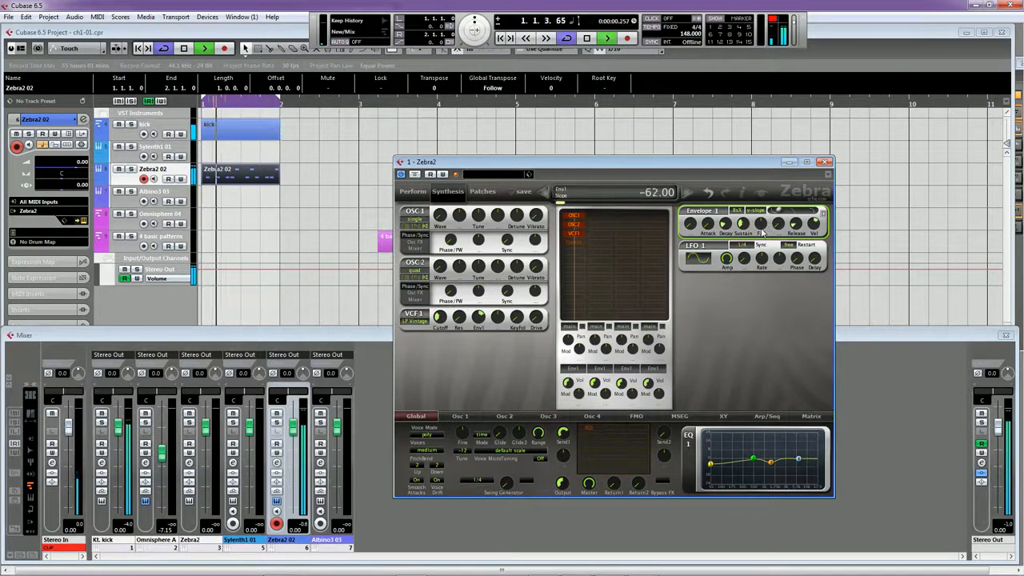
pyautogui.moveTo(762, 233); pyautogui.dragTo(788, 239)
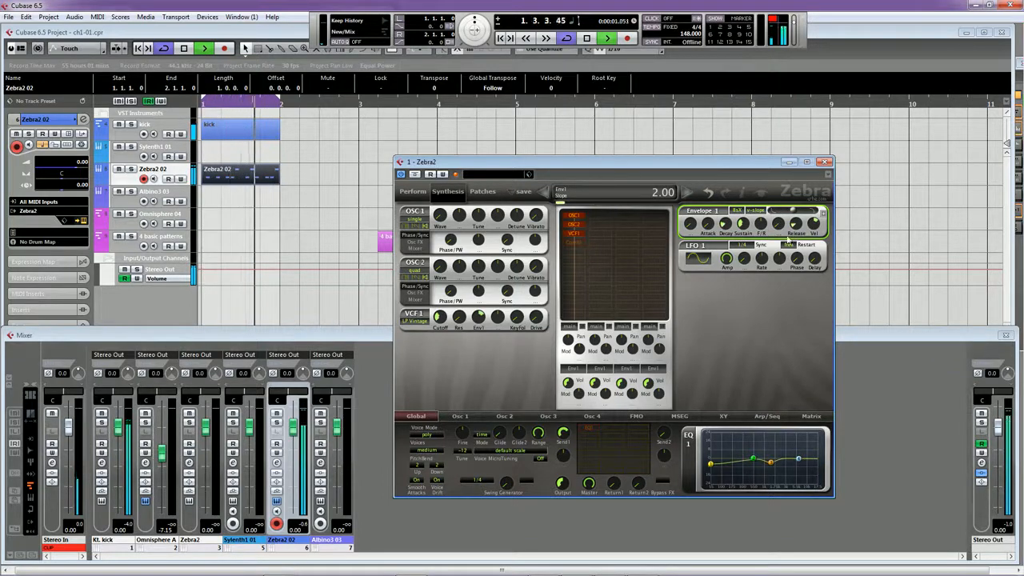
pyautogui.moveTo(726, 224); pyautogui.dragTo(724, 225)
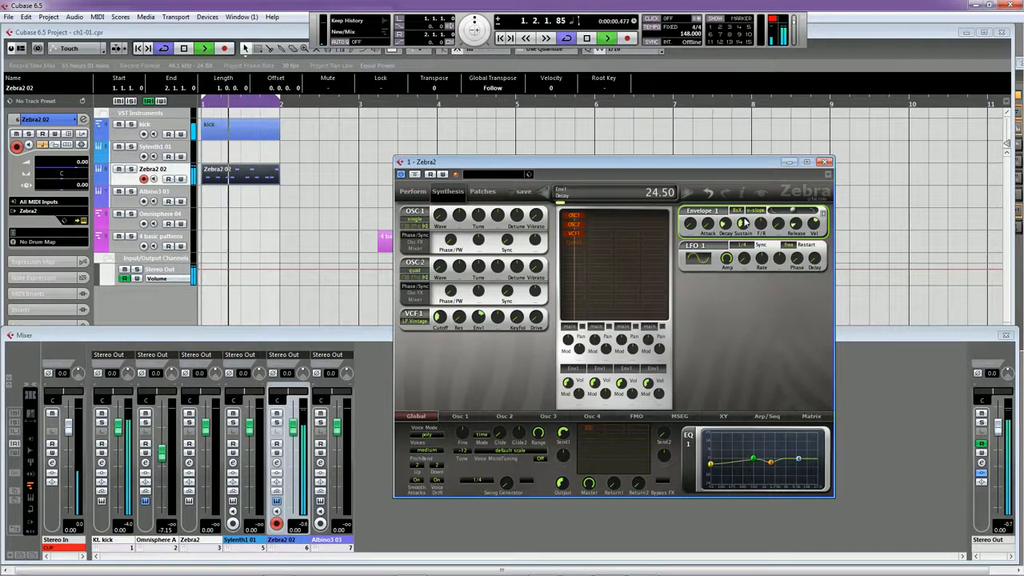
pyautogui.moveTo(744, 220); pyautogui.dragTo(744, 224)
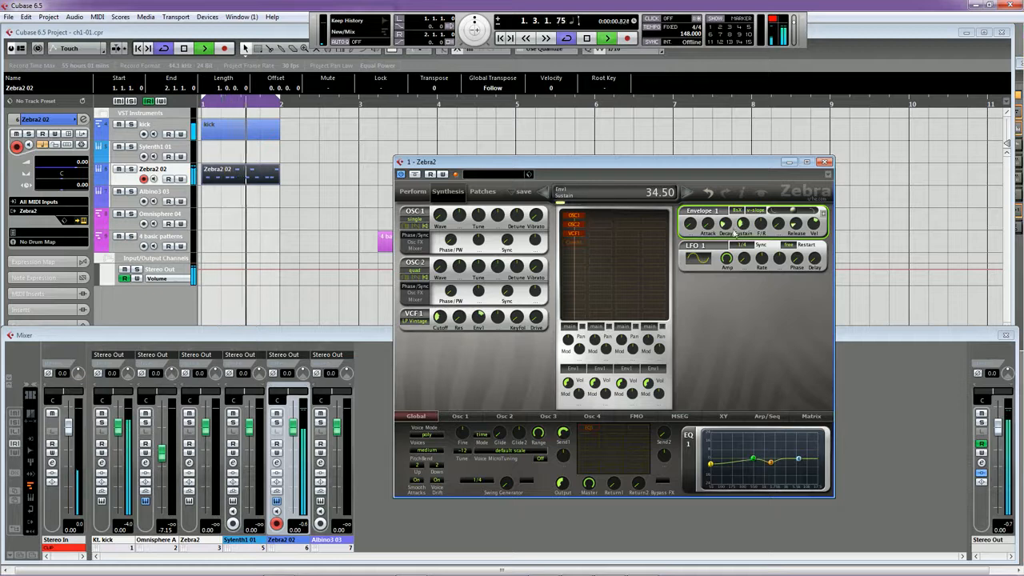
pyautogui.moveTo(709, 226)
pyautogui.mouseDown()
pyautogui.moveTo(709, 211)
pyautogui.moveTo(709, 228)
pyautogui.mouseUp()
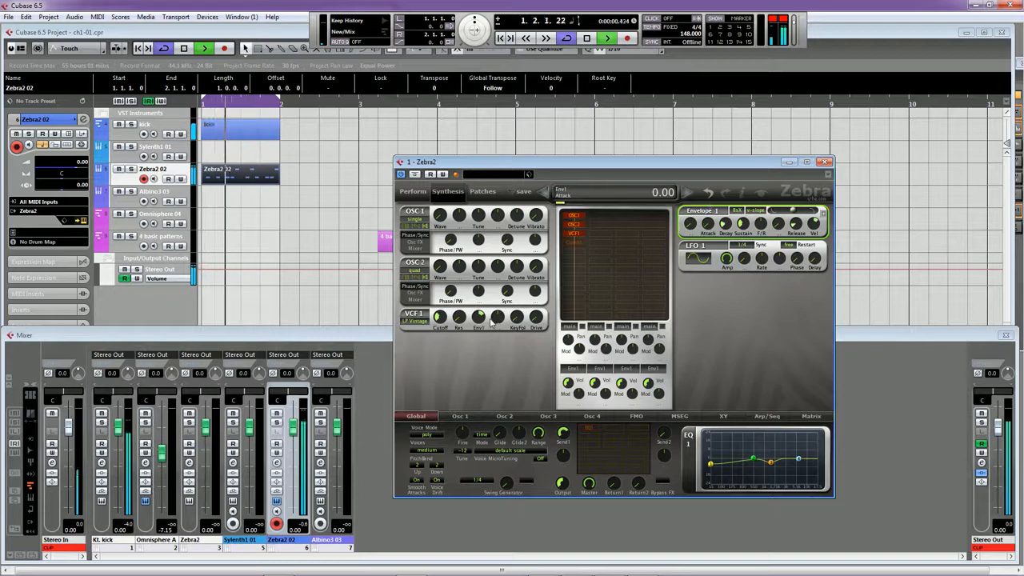
pyautogui.press('space')
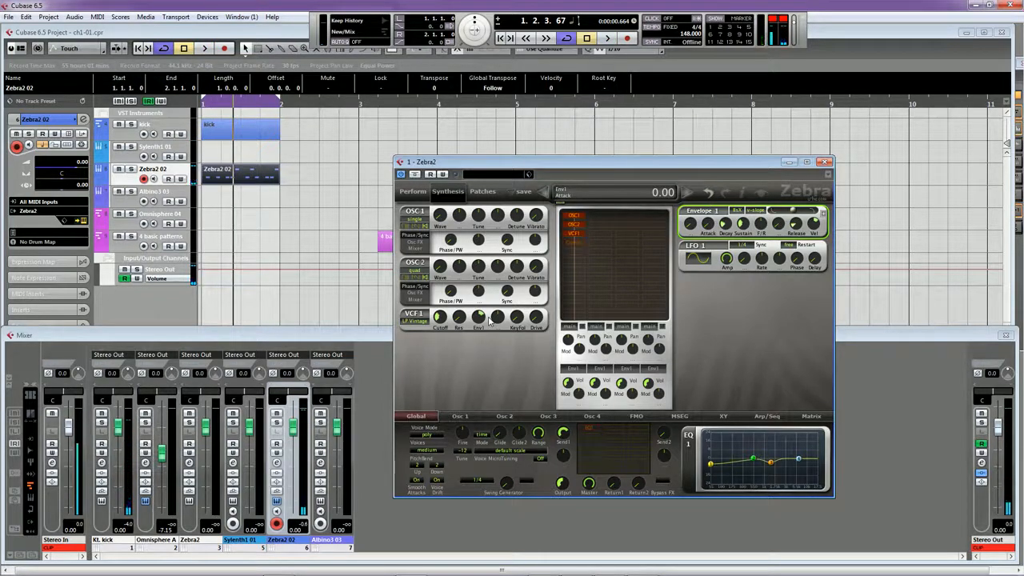